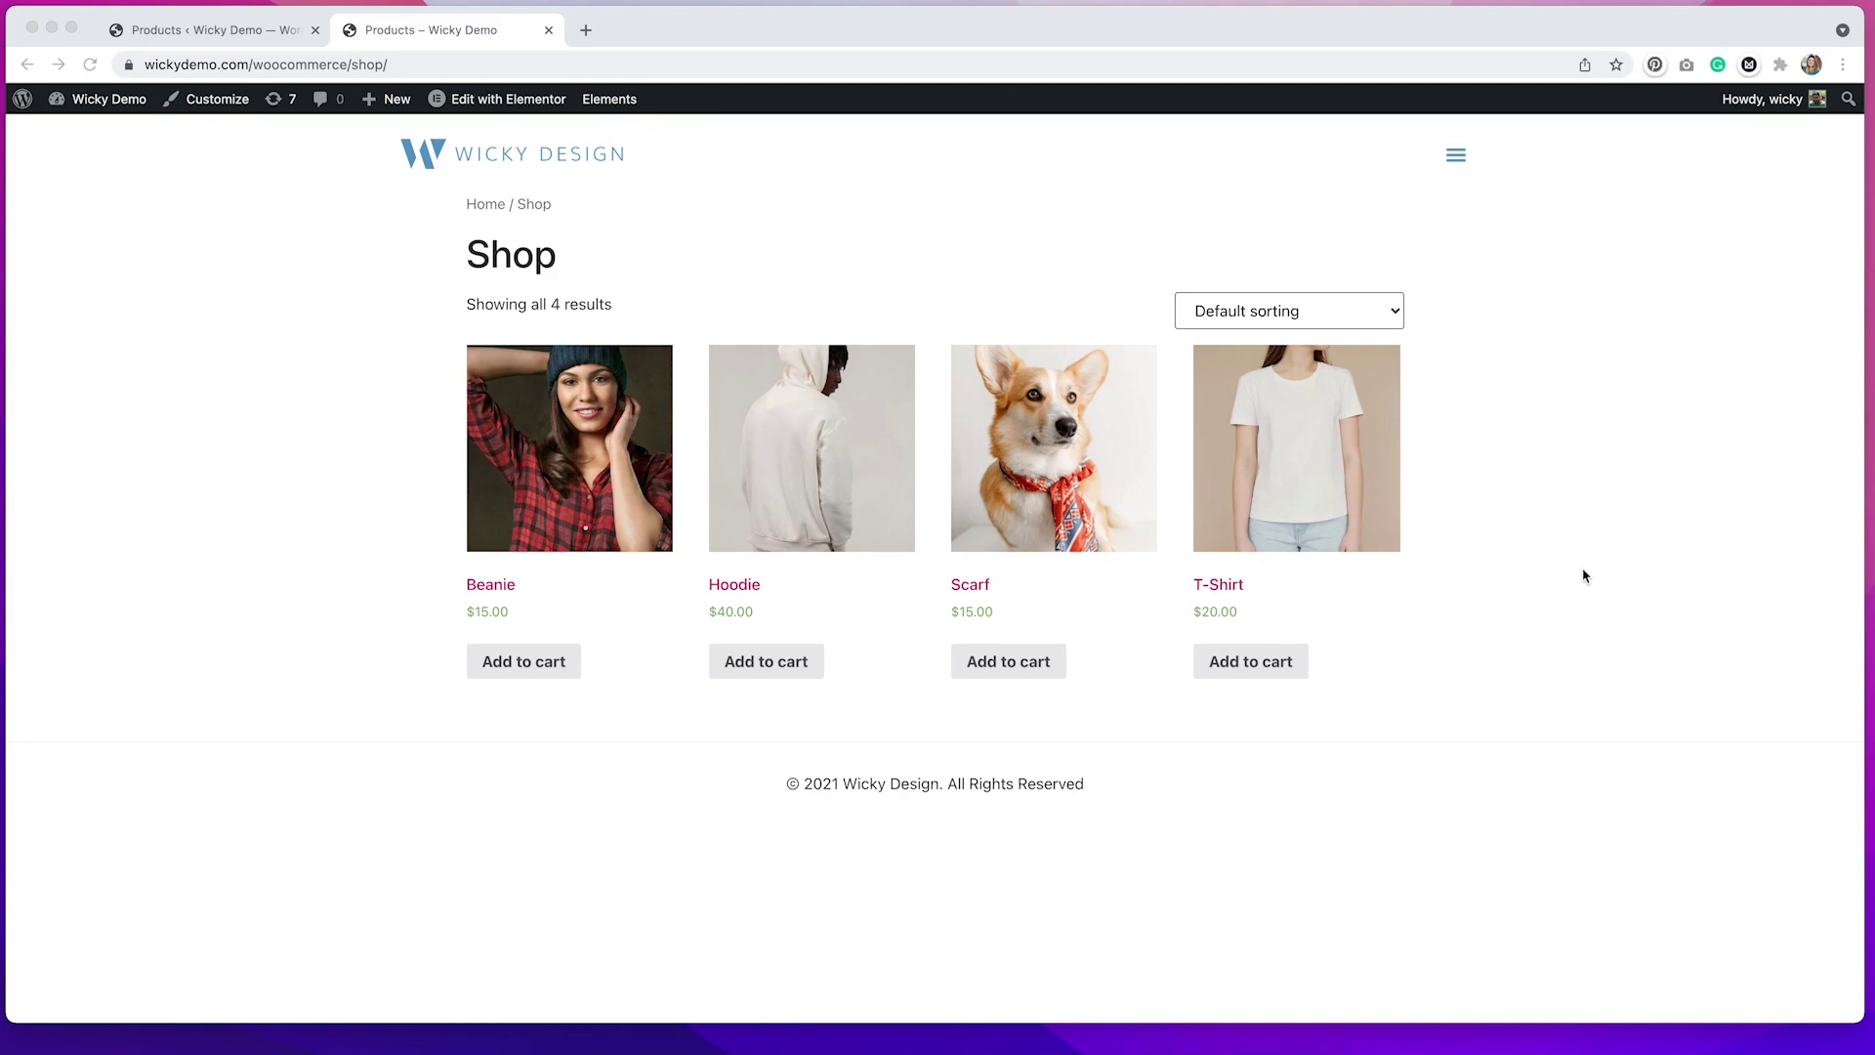
Step: Give the Beanie product a sale price of 10 and update it
left_click(224, 40)
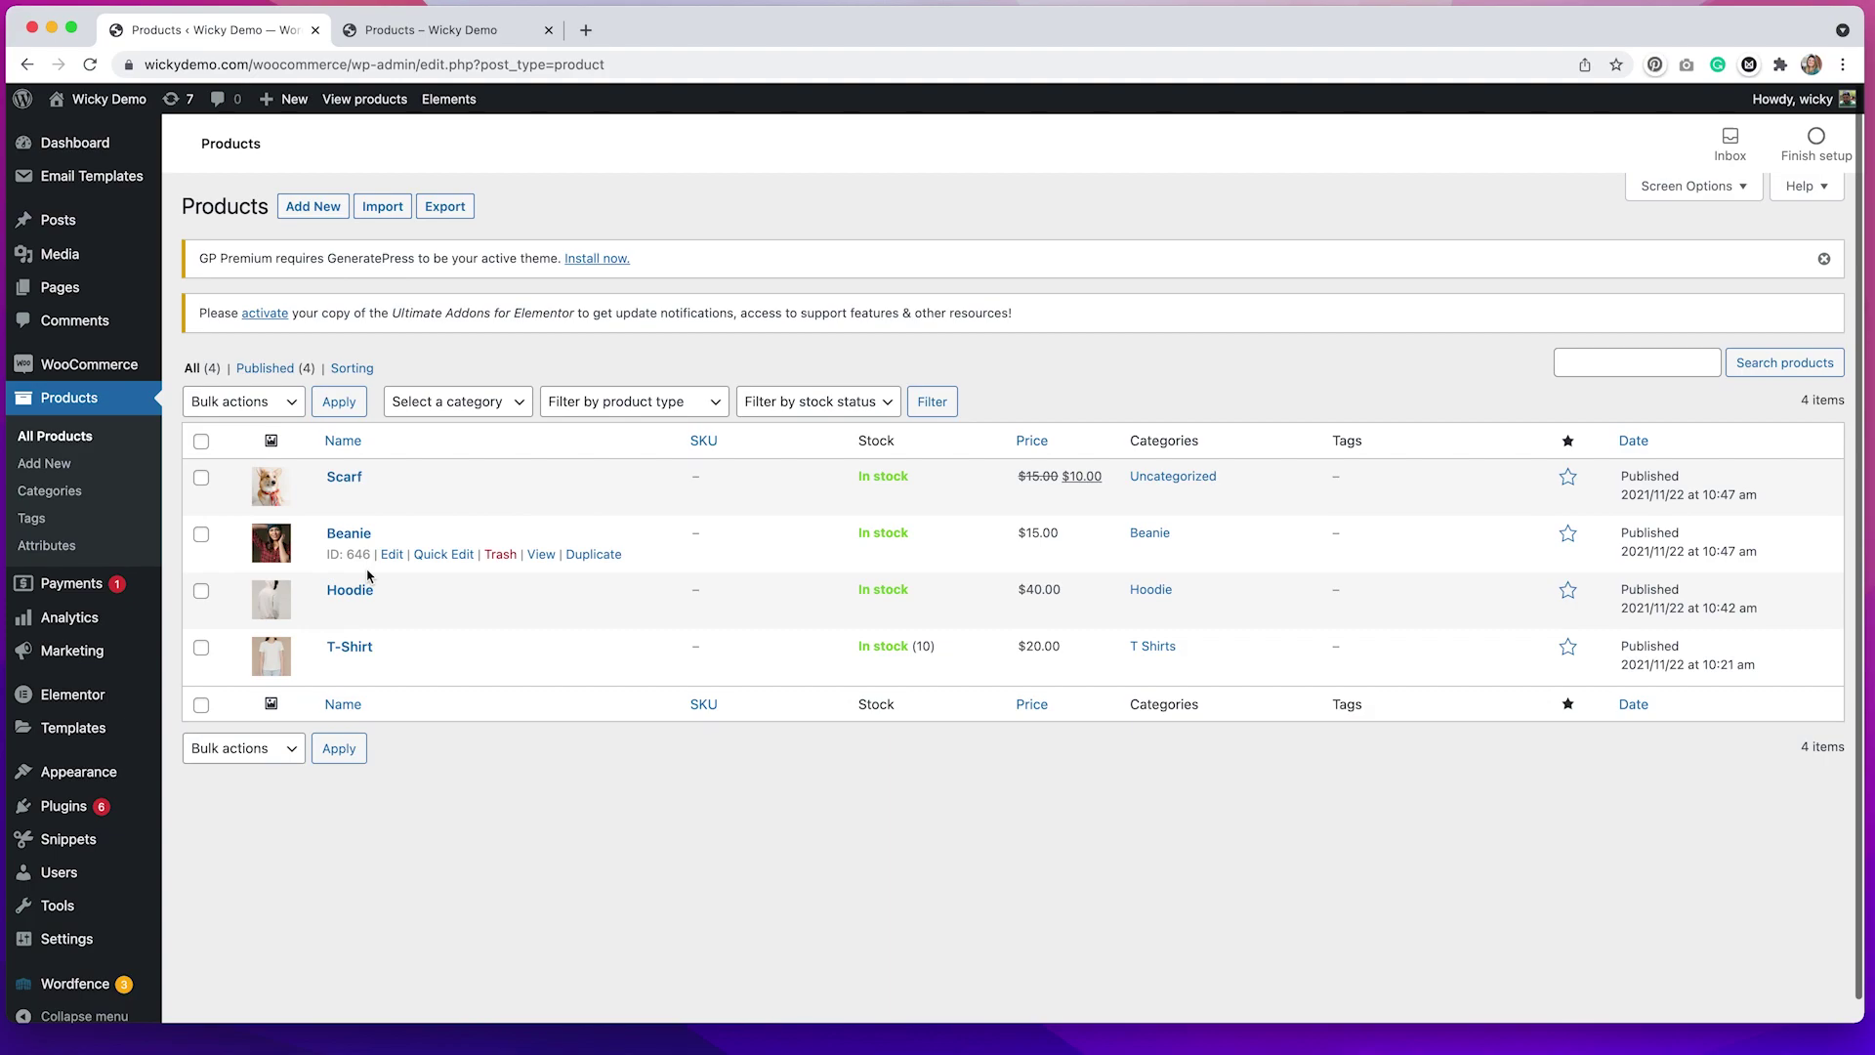
left_click(443, 554)
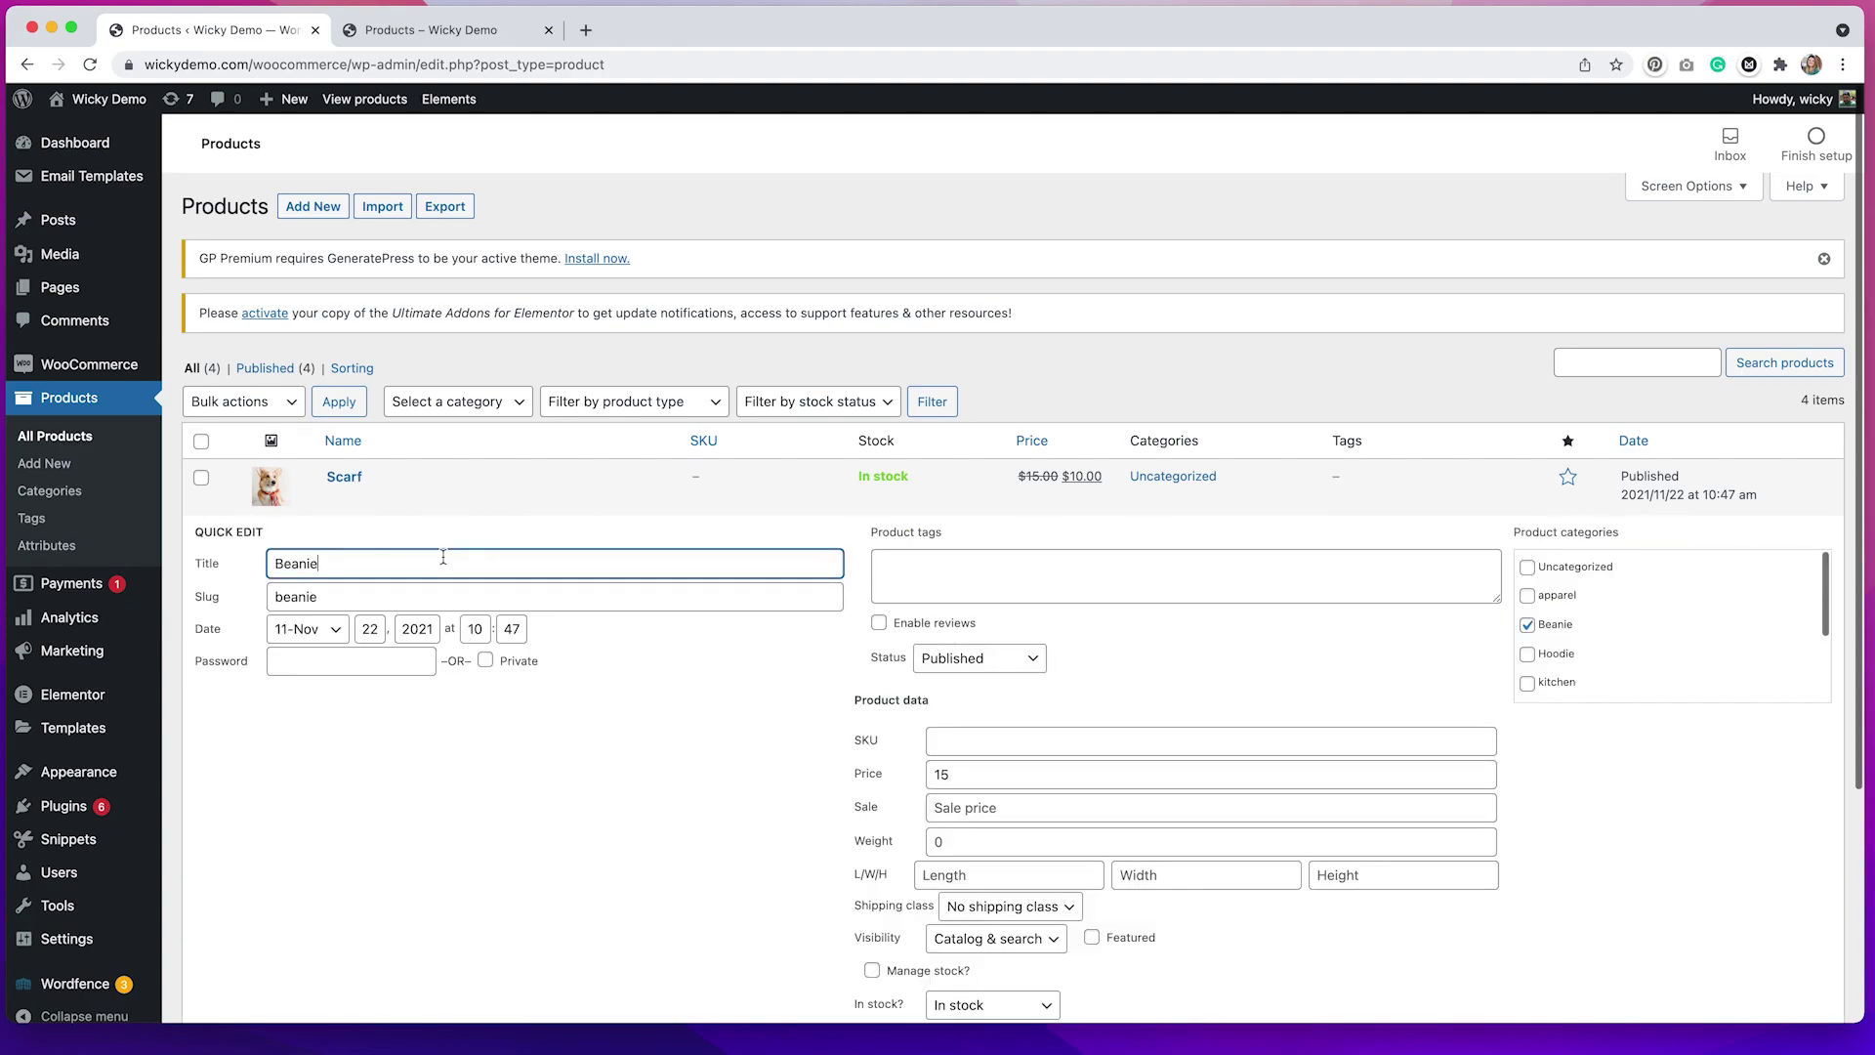
left_click(982, 812)
type("10")
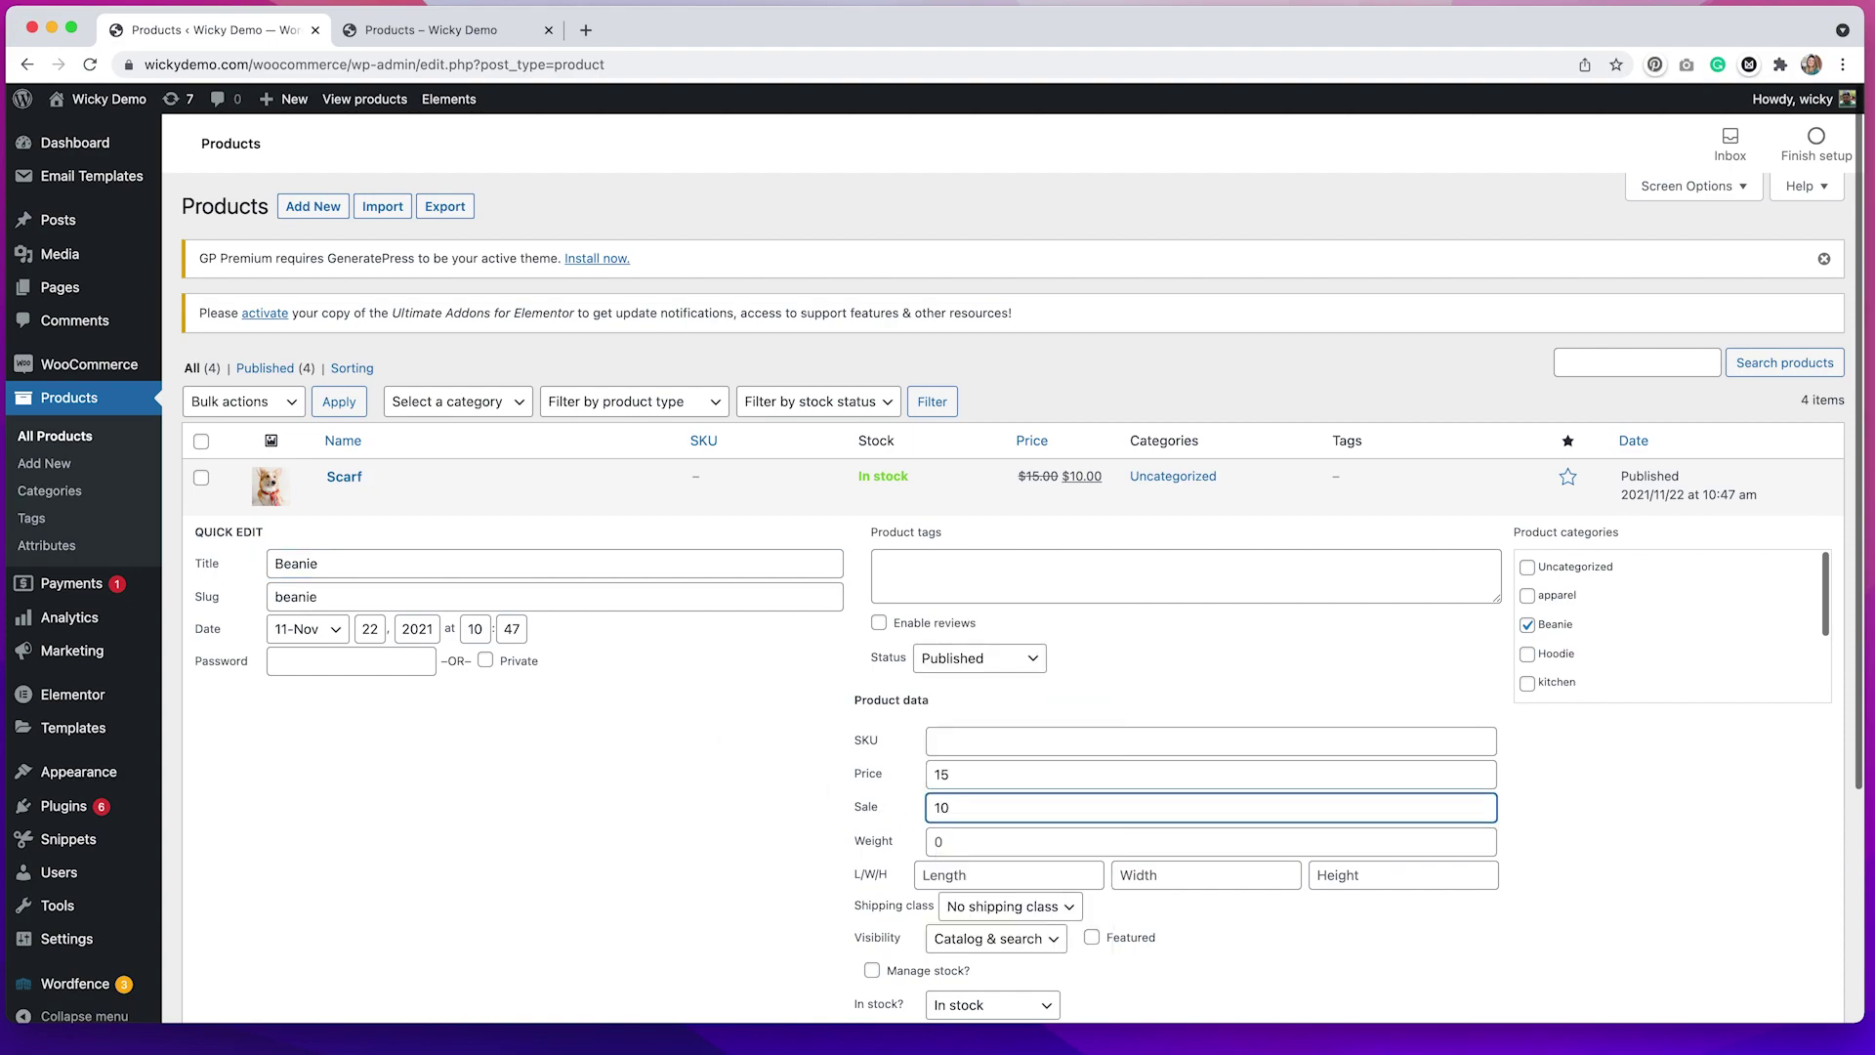
scroll(1684, 874, "down", 2)
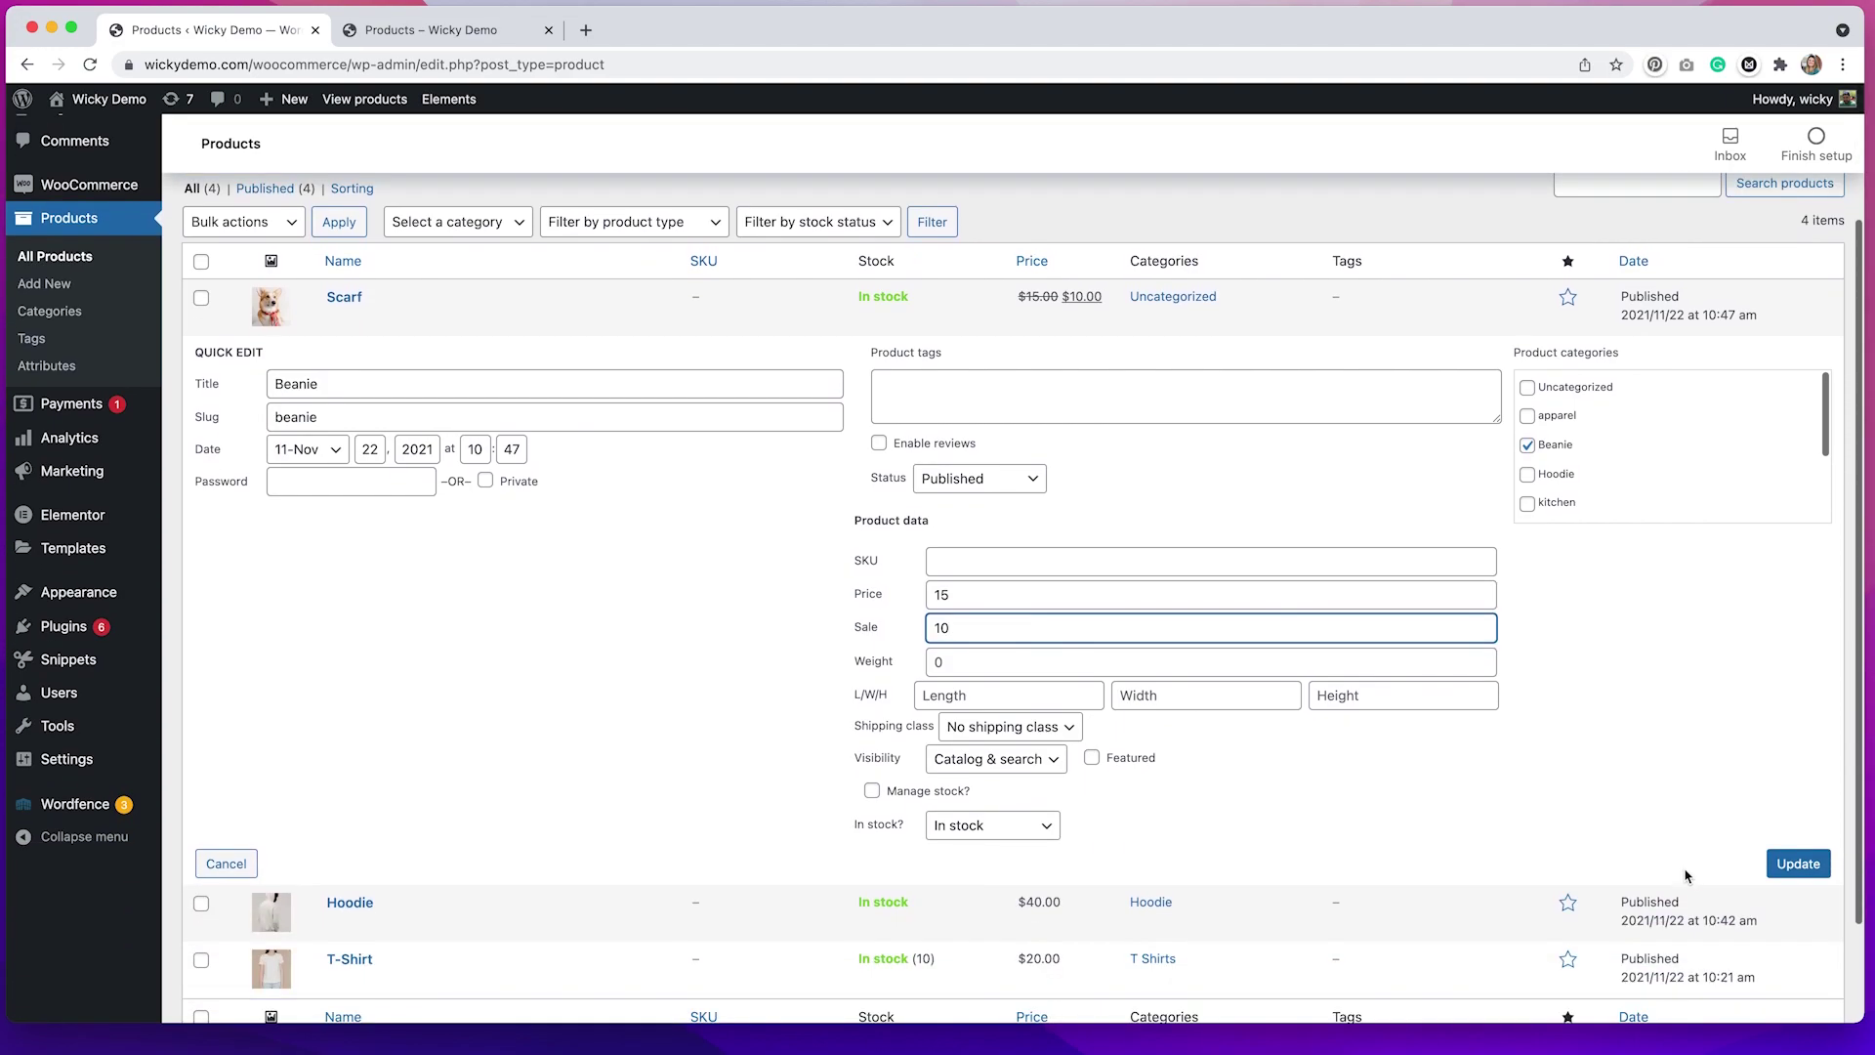
left_click(1794, 838)
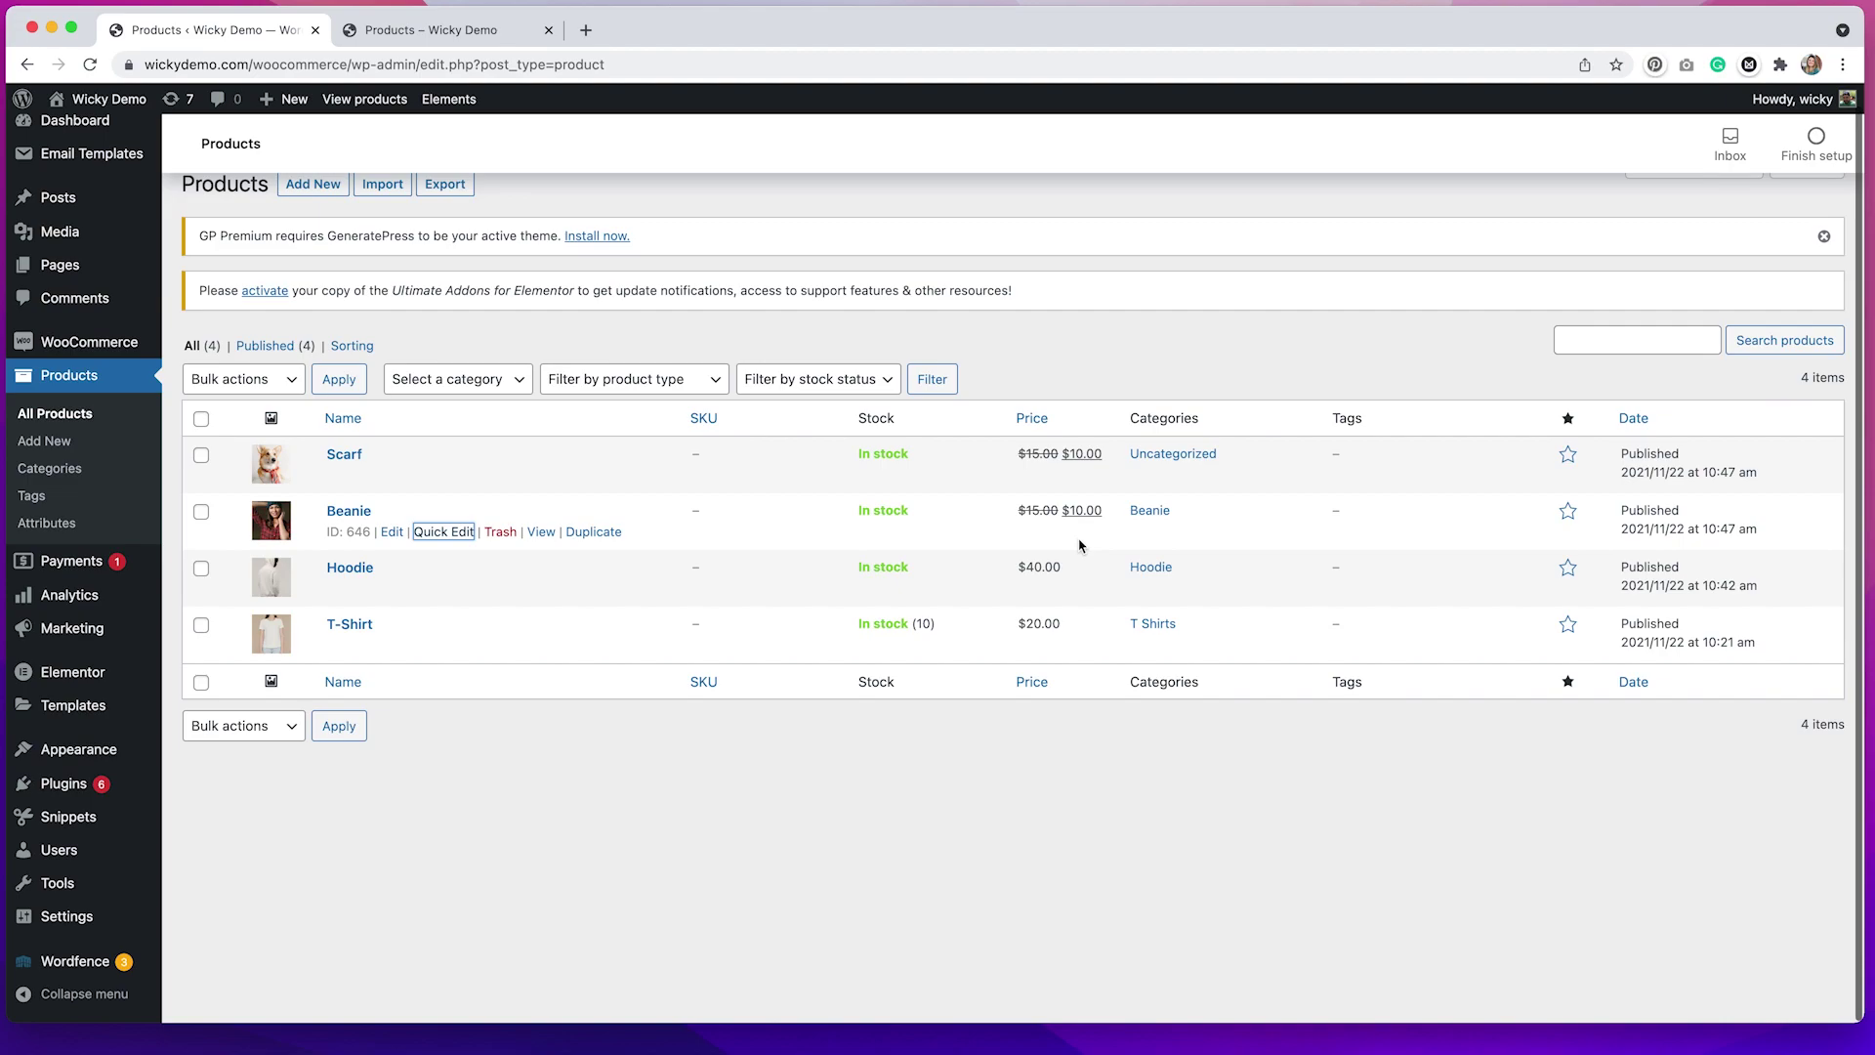
Step: Add a new product category named Sale with the slug sale
left_click(69, 470)
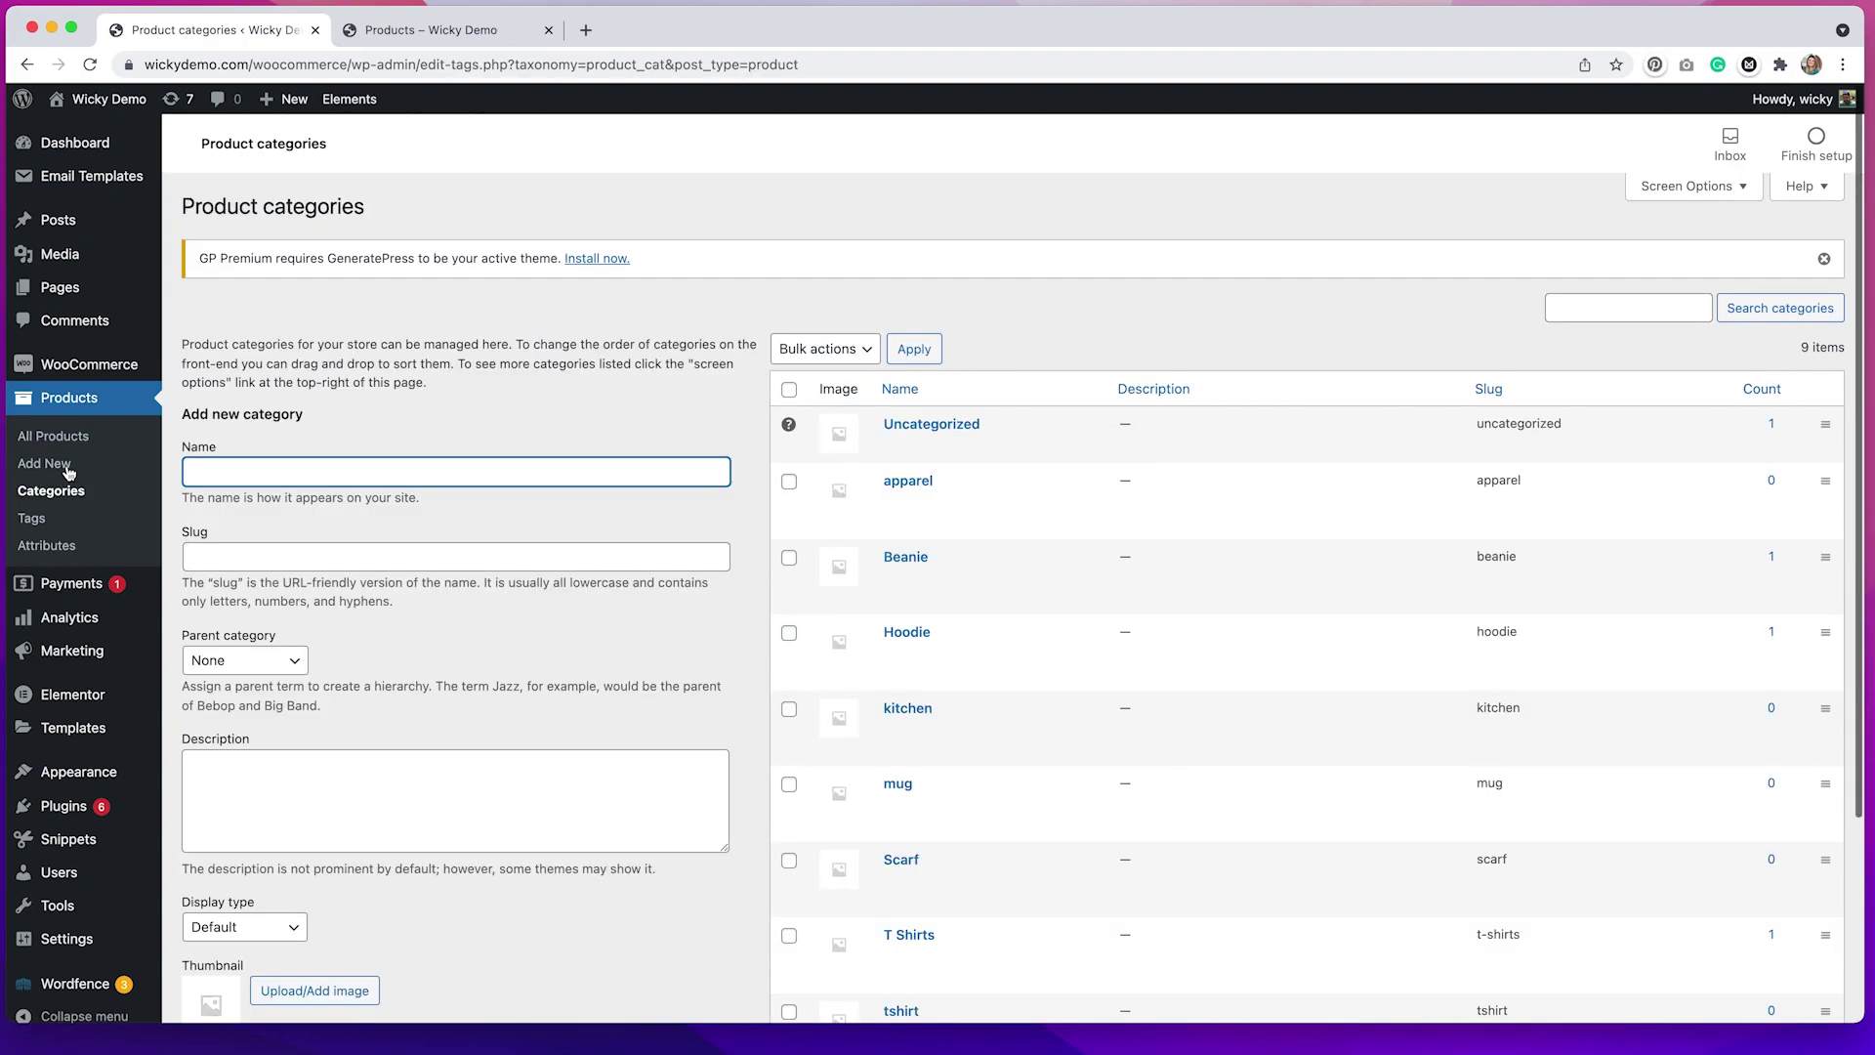
type("Sale")
left_click(205, 552)
type("sale")
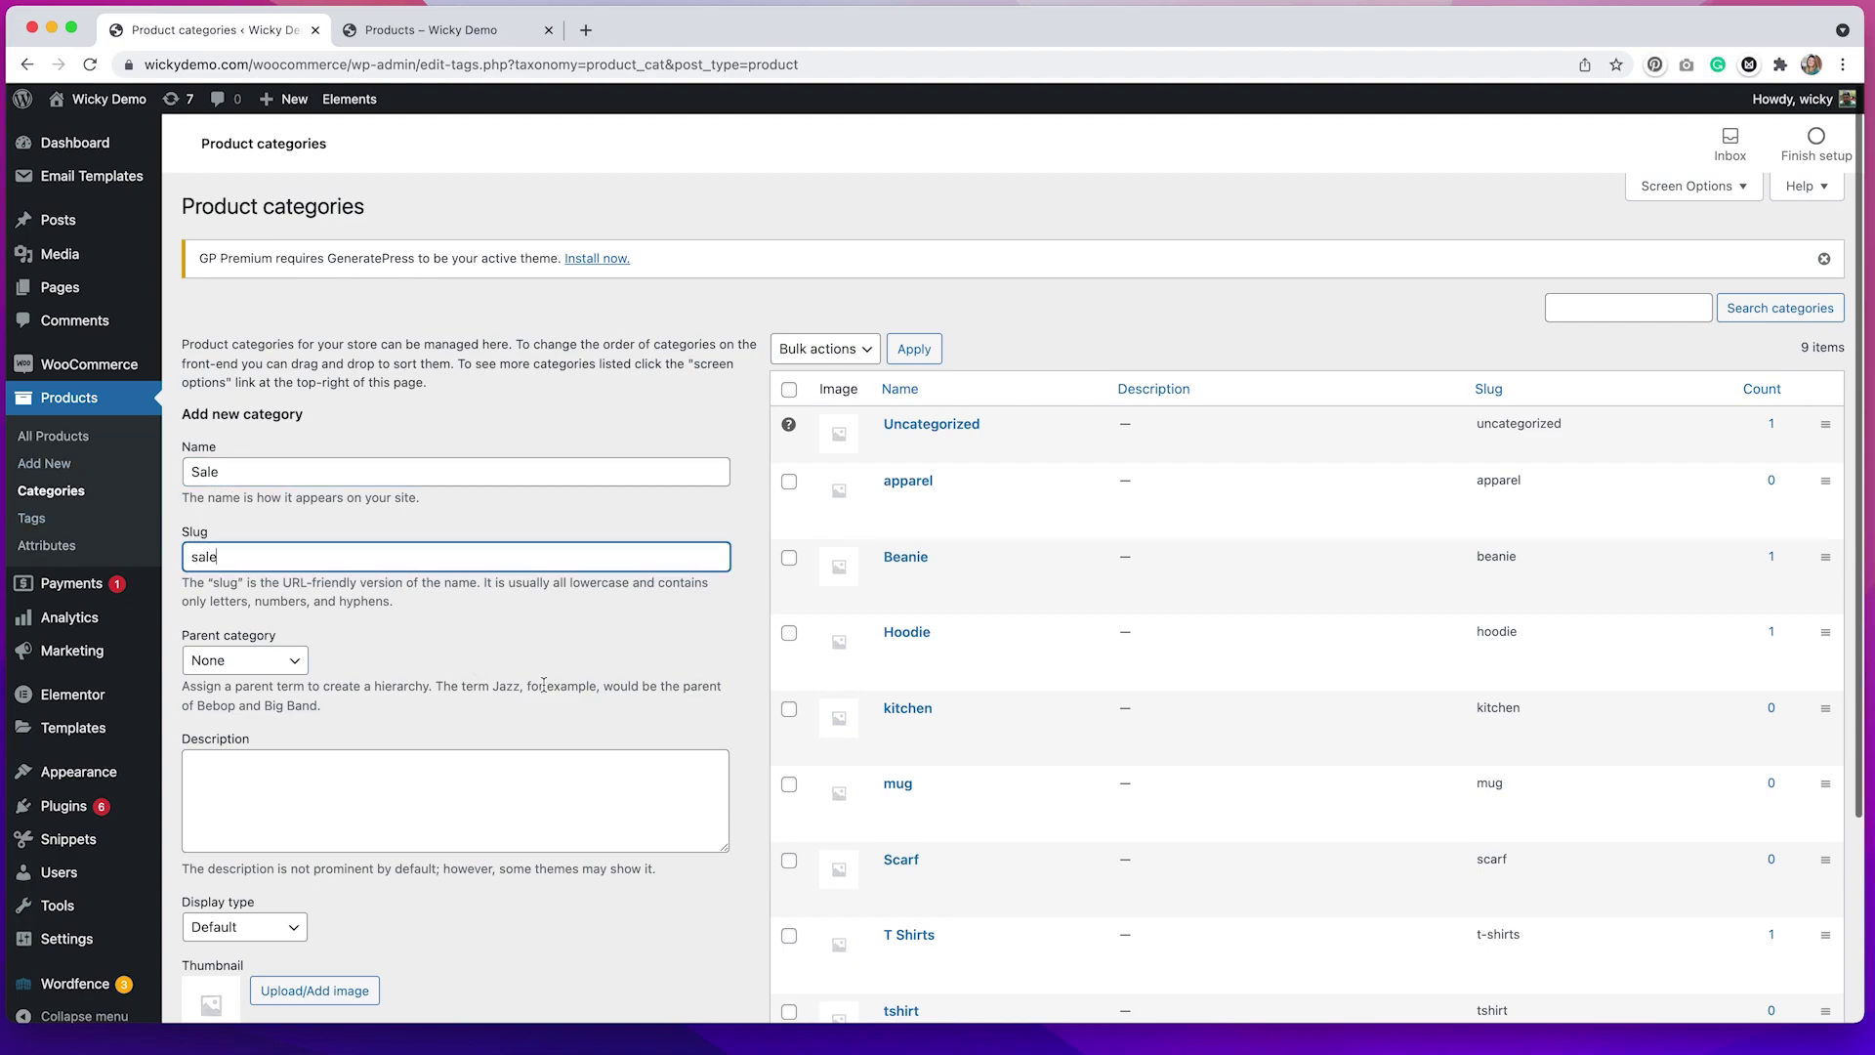
scroll(543, 683, "down", 2)
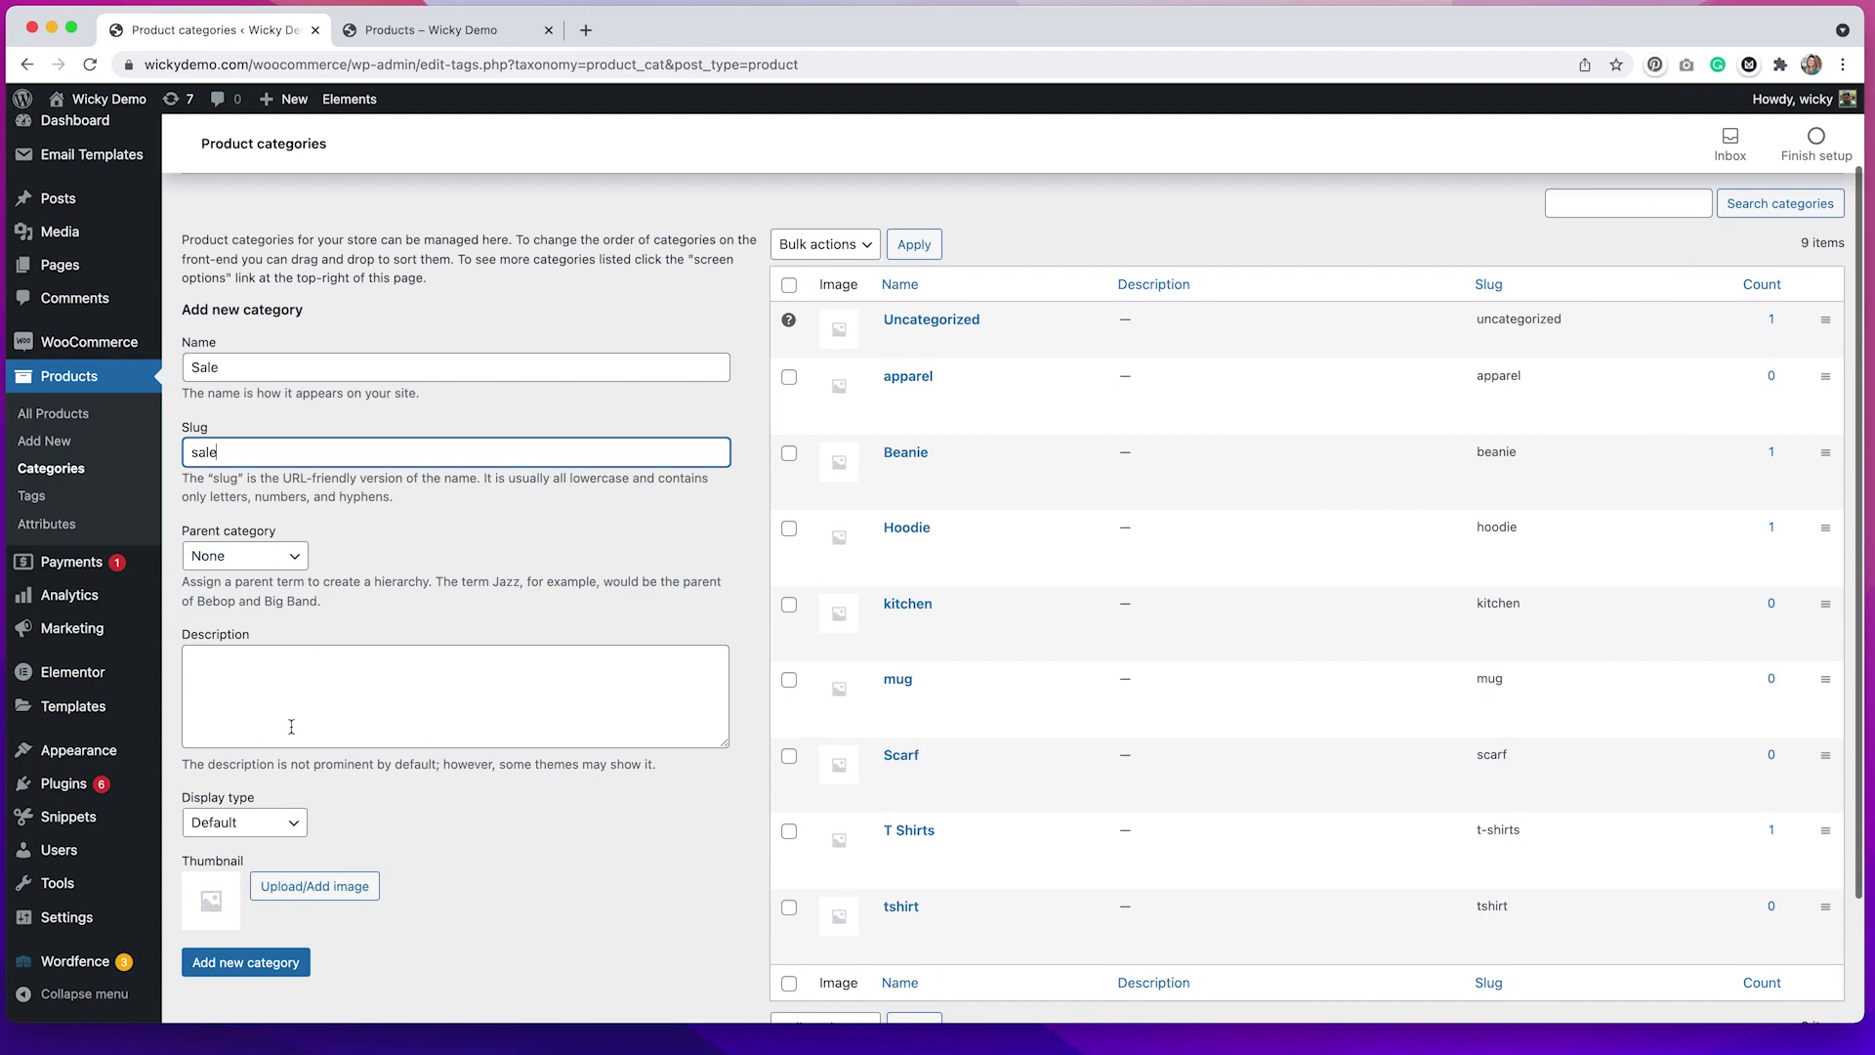
scroll(290, 727, "down", 2)
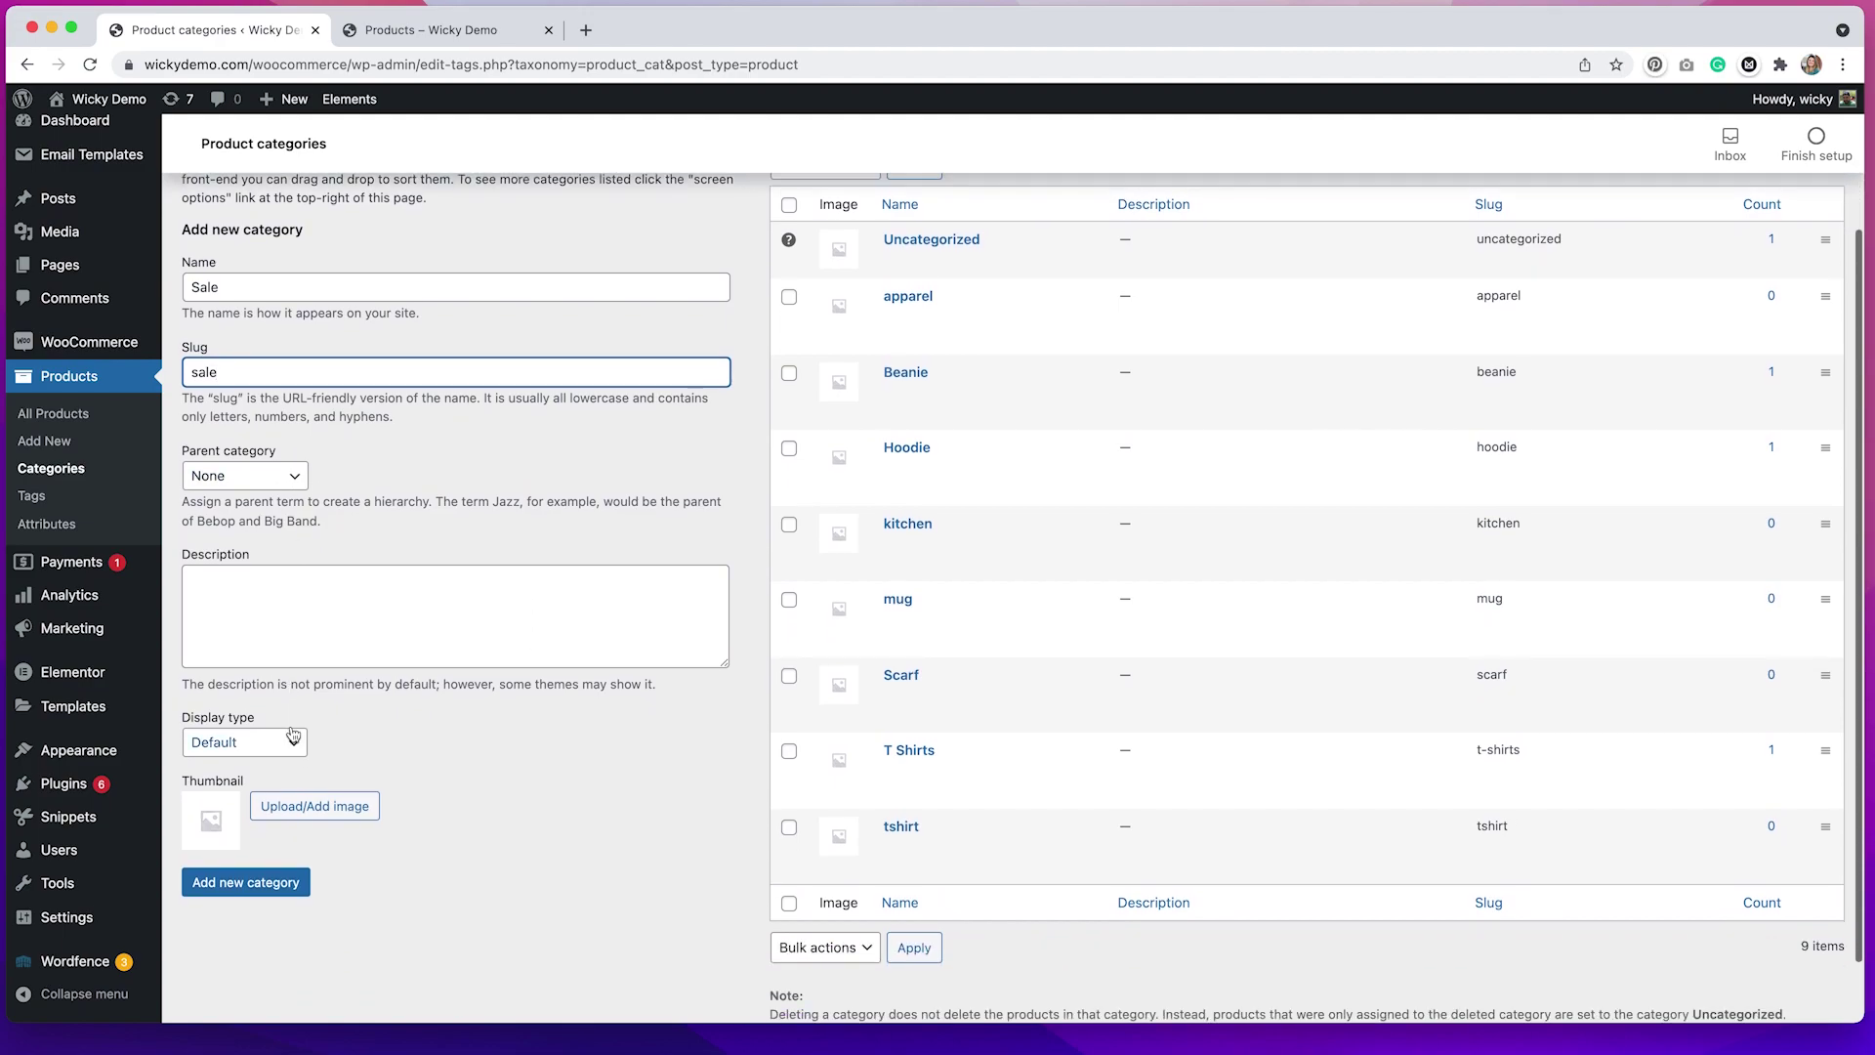
left_click(257, 887)
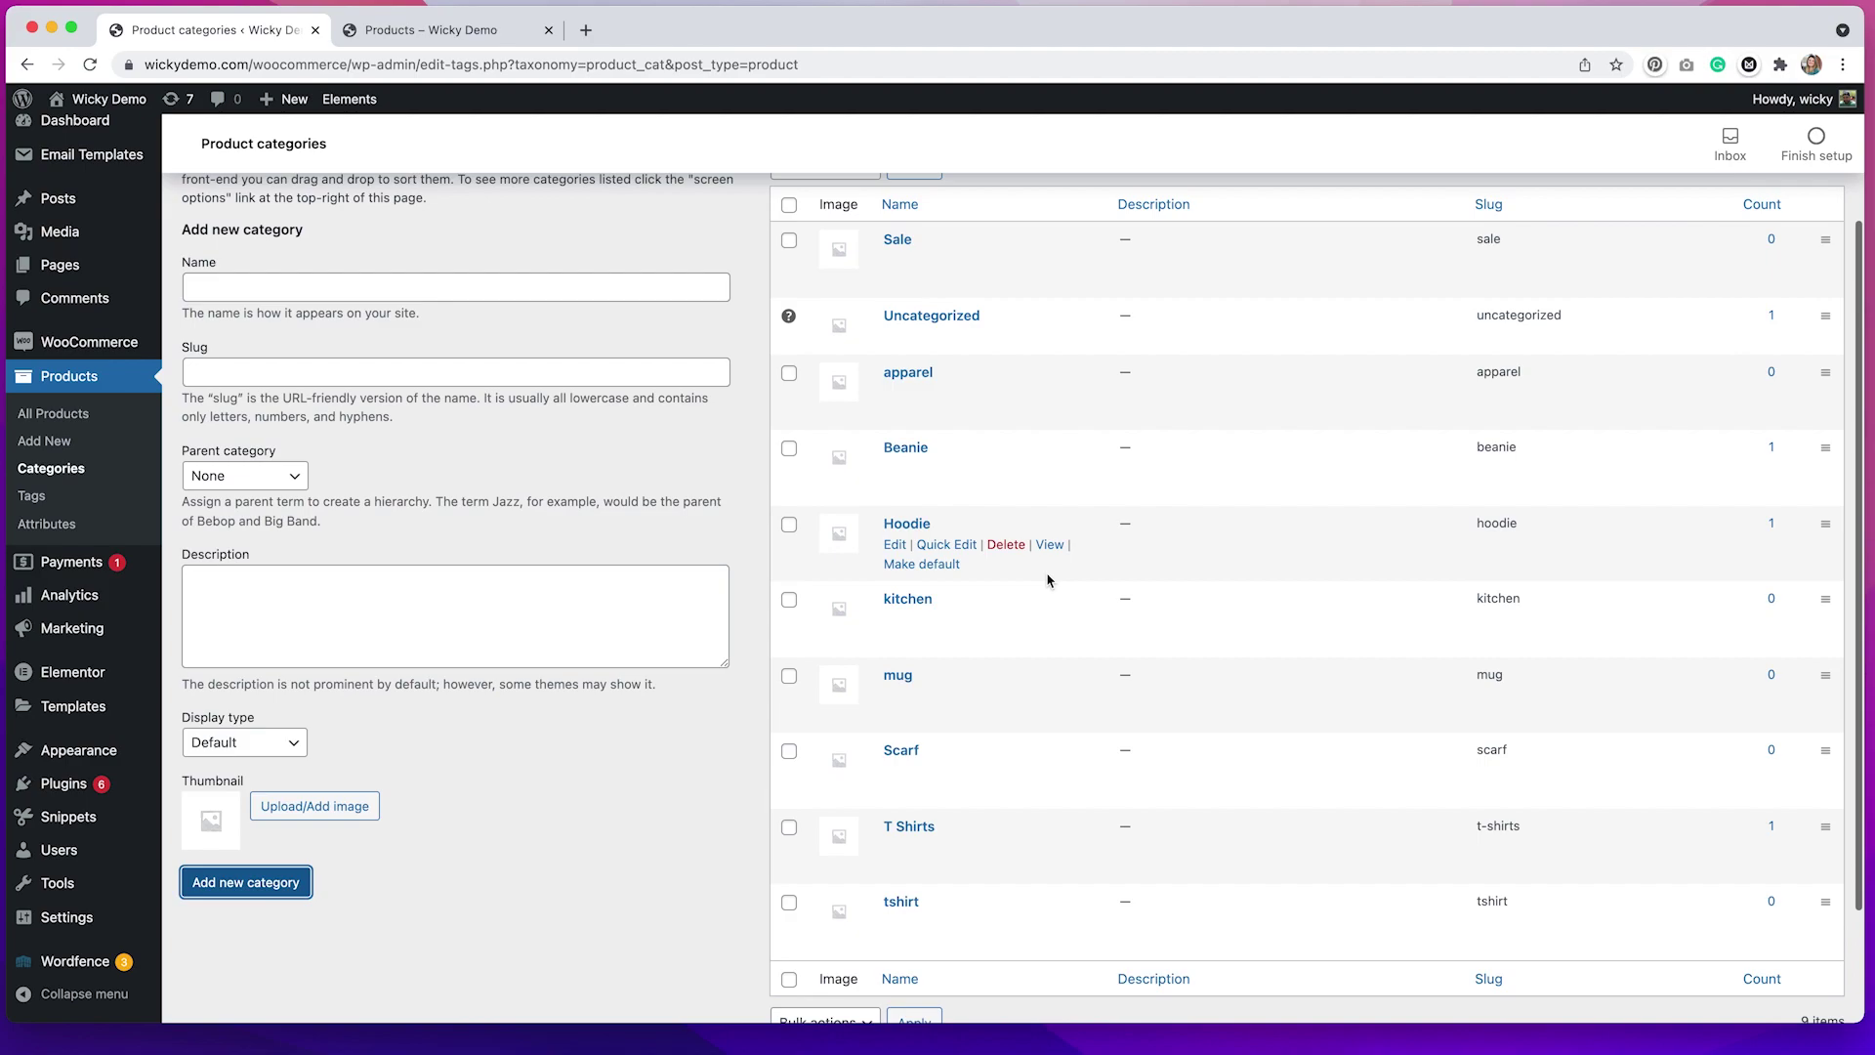
Step: View the Sale category's shop page in a separate browser tab, and return to the category administration
scroll(976, 410, "up", 2)
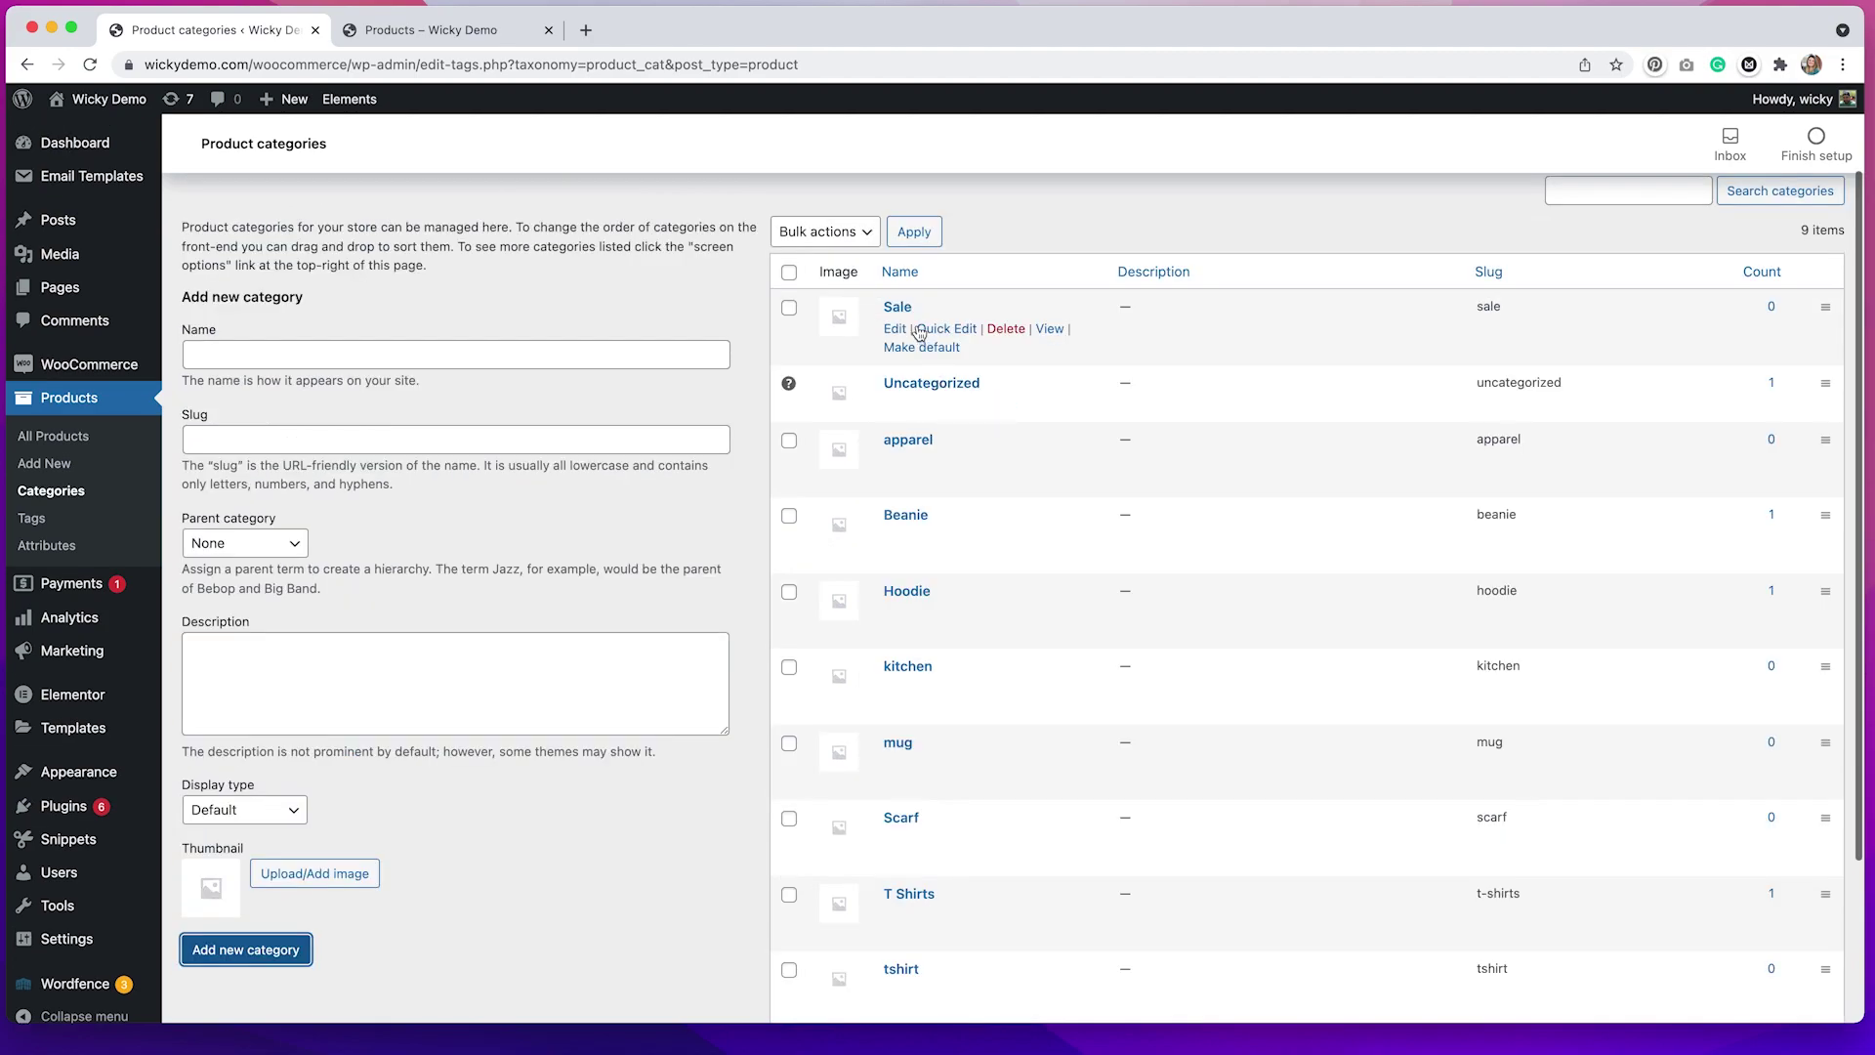
right_click(1051, 331)
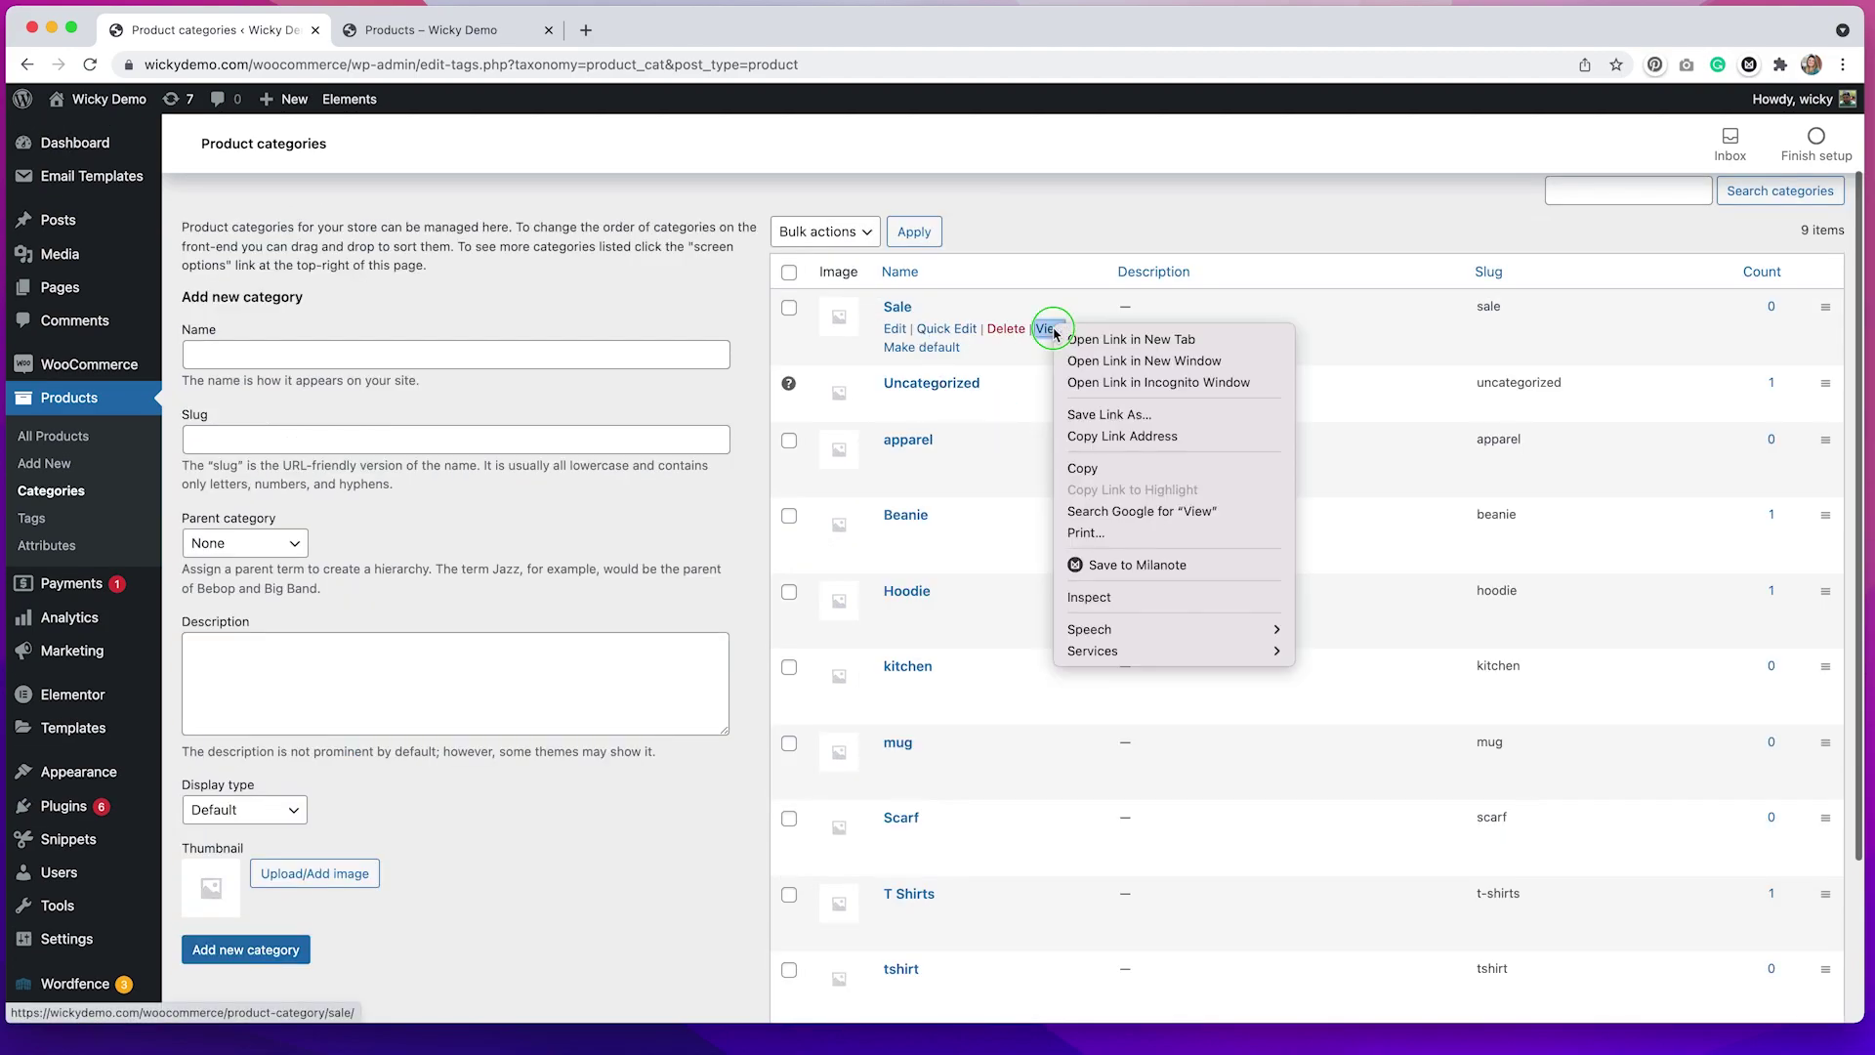
left_click(1085, 344)
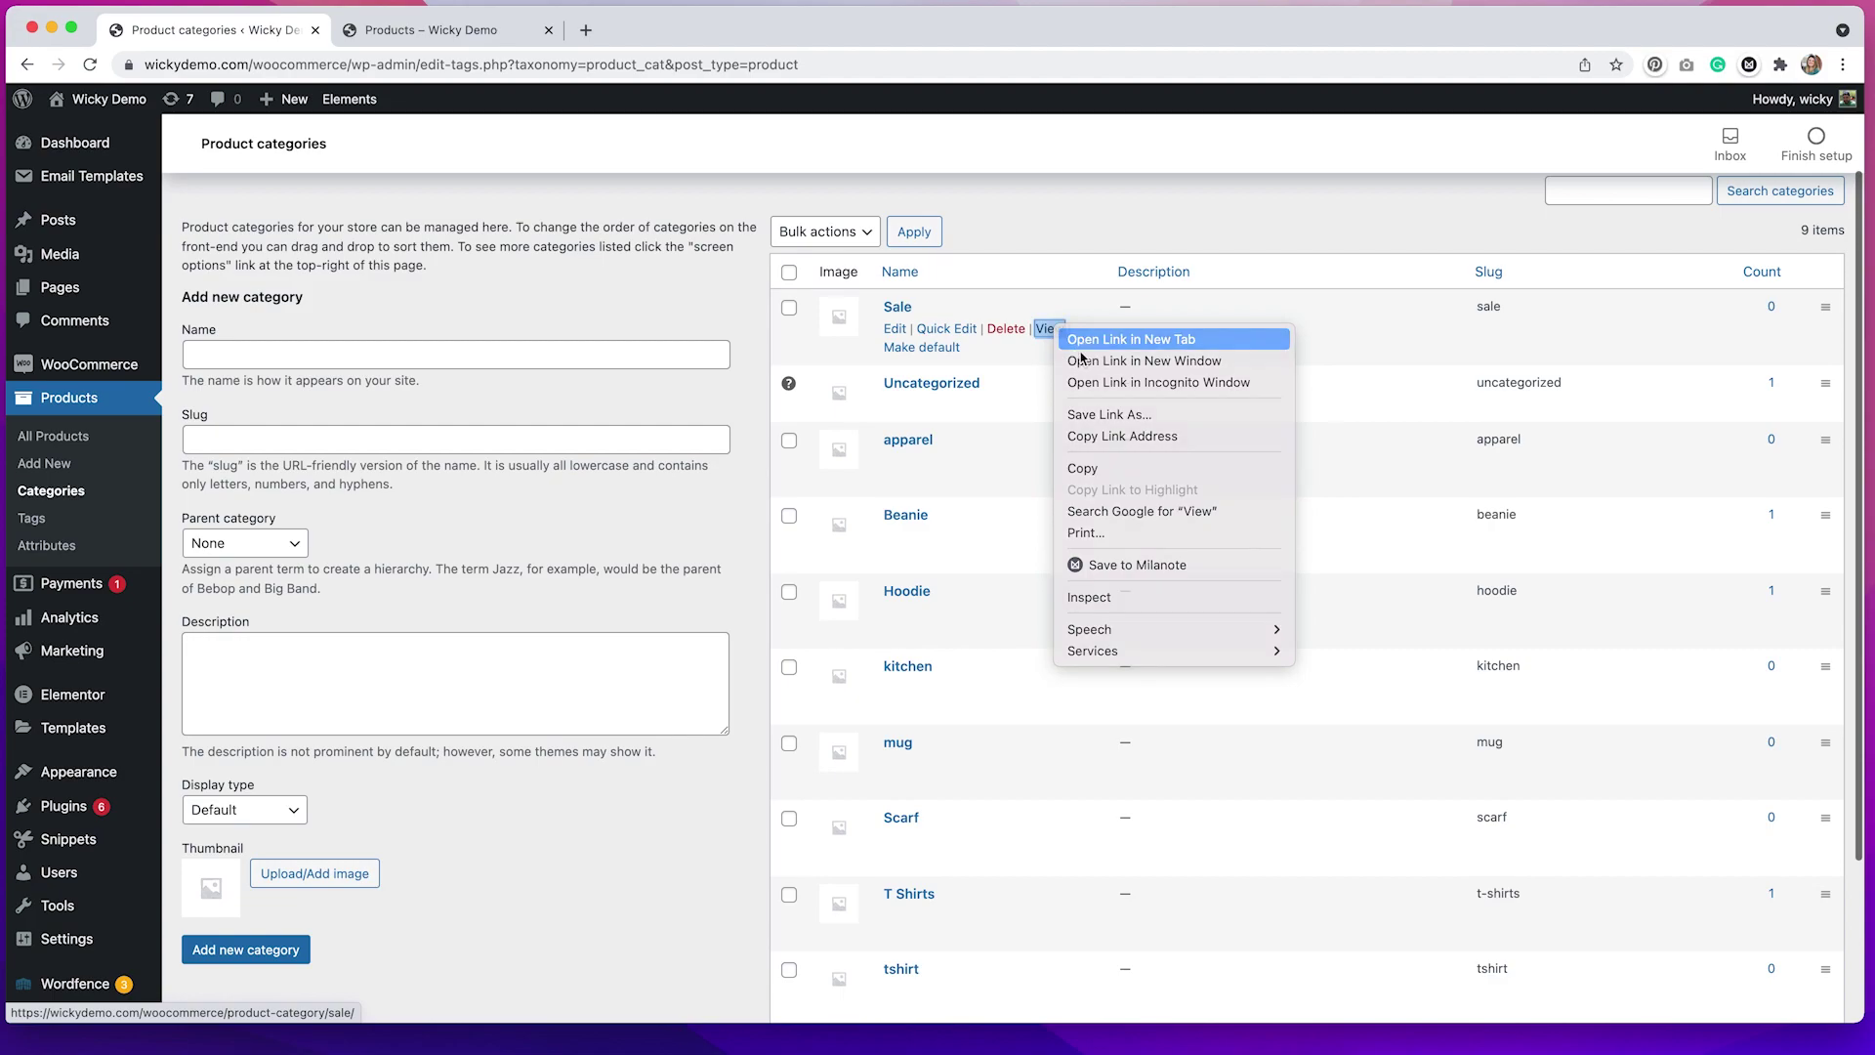
left_click(489, 36)
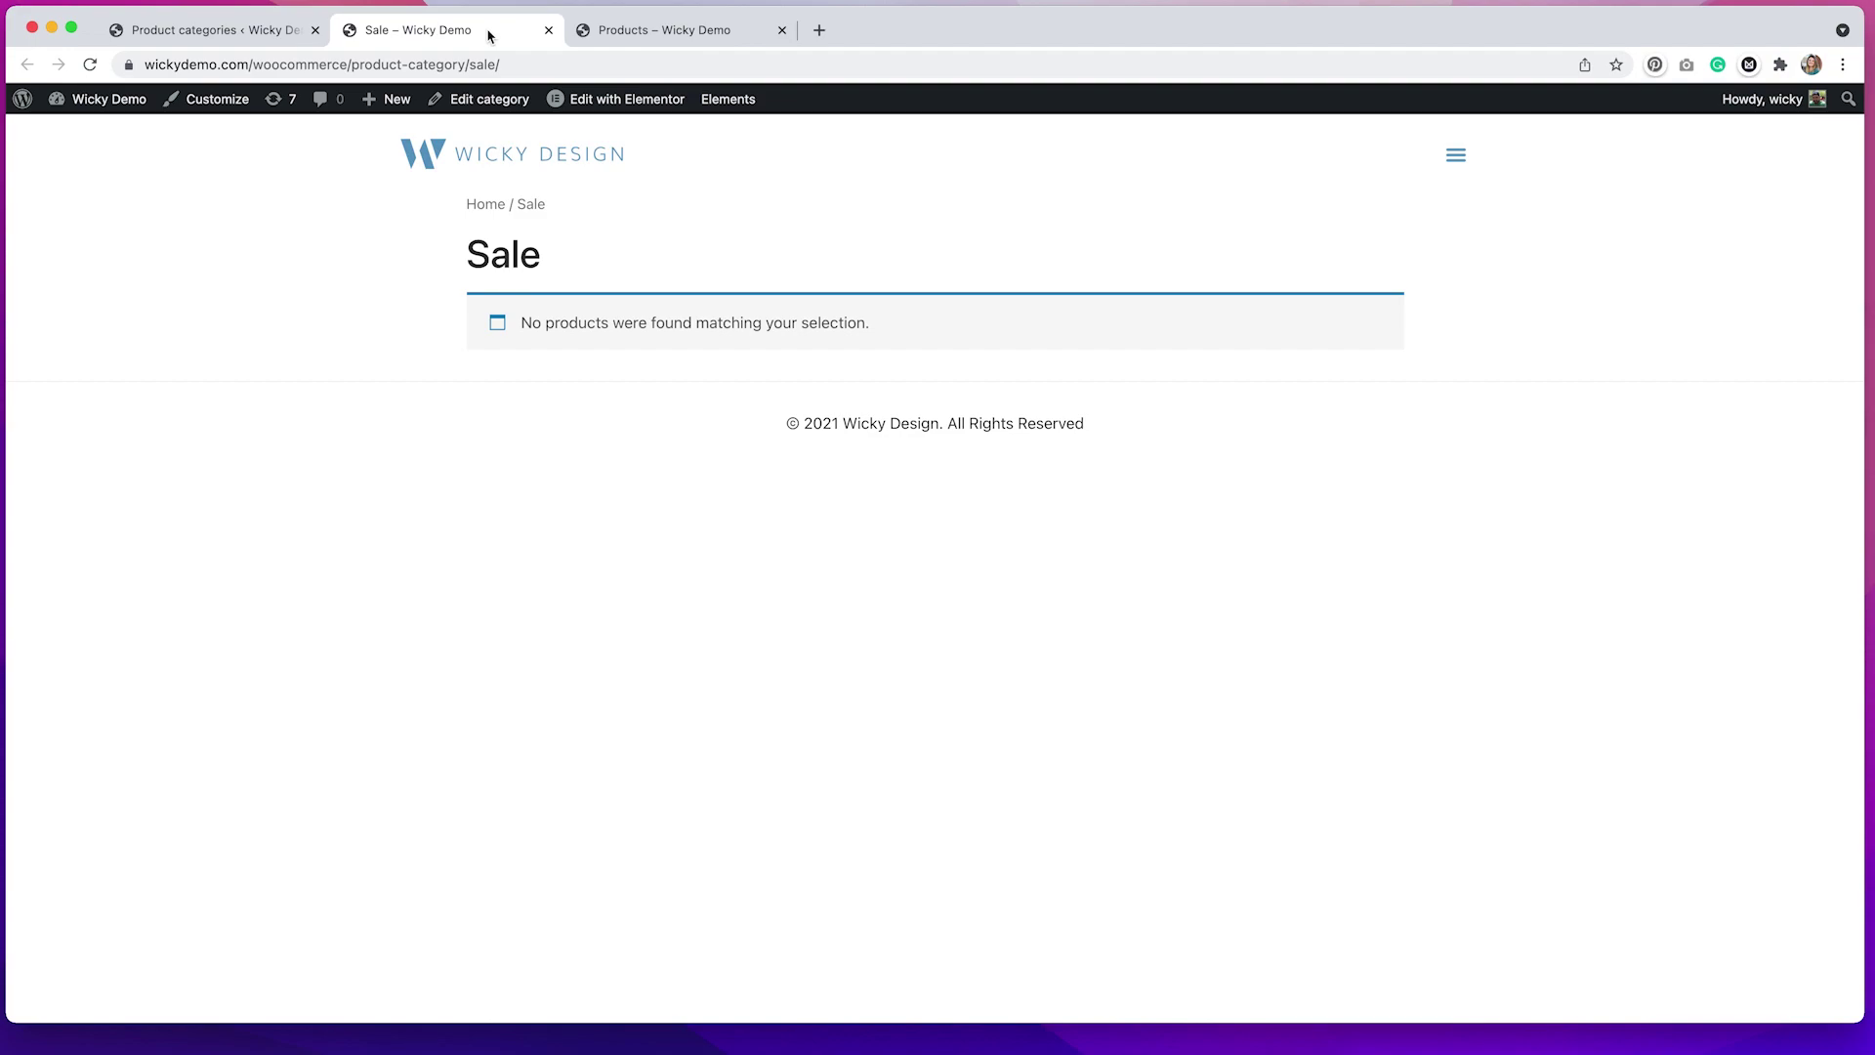
left_click(245, 35)
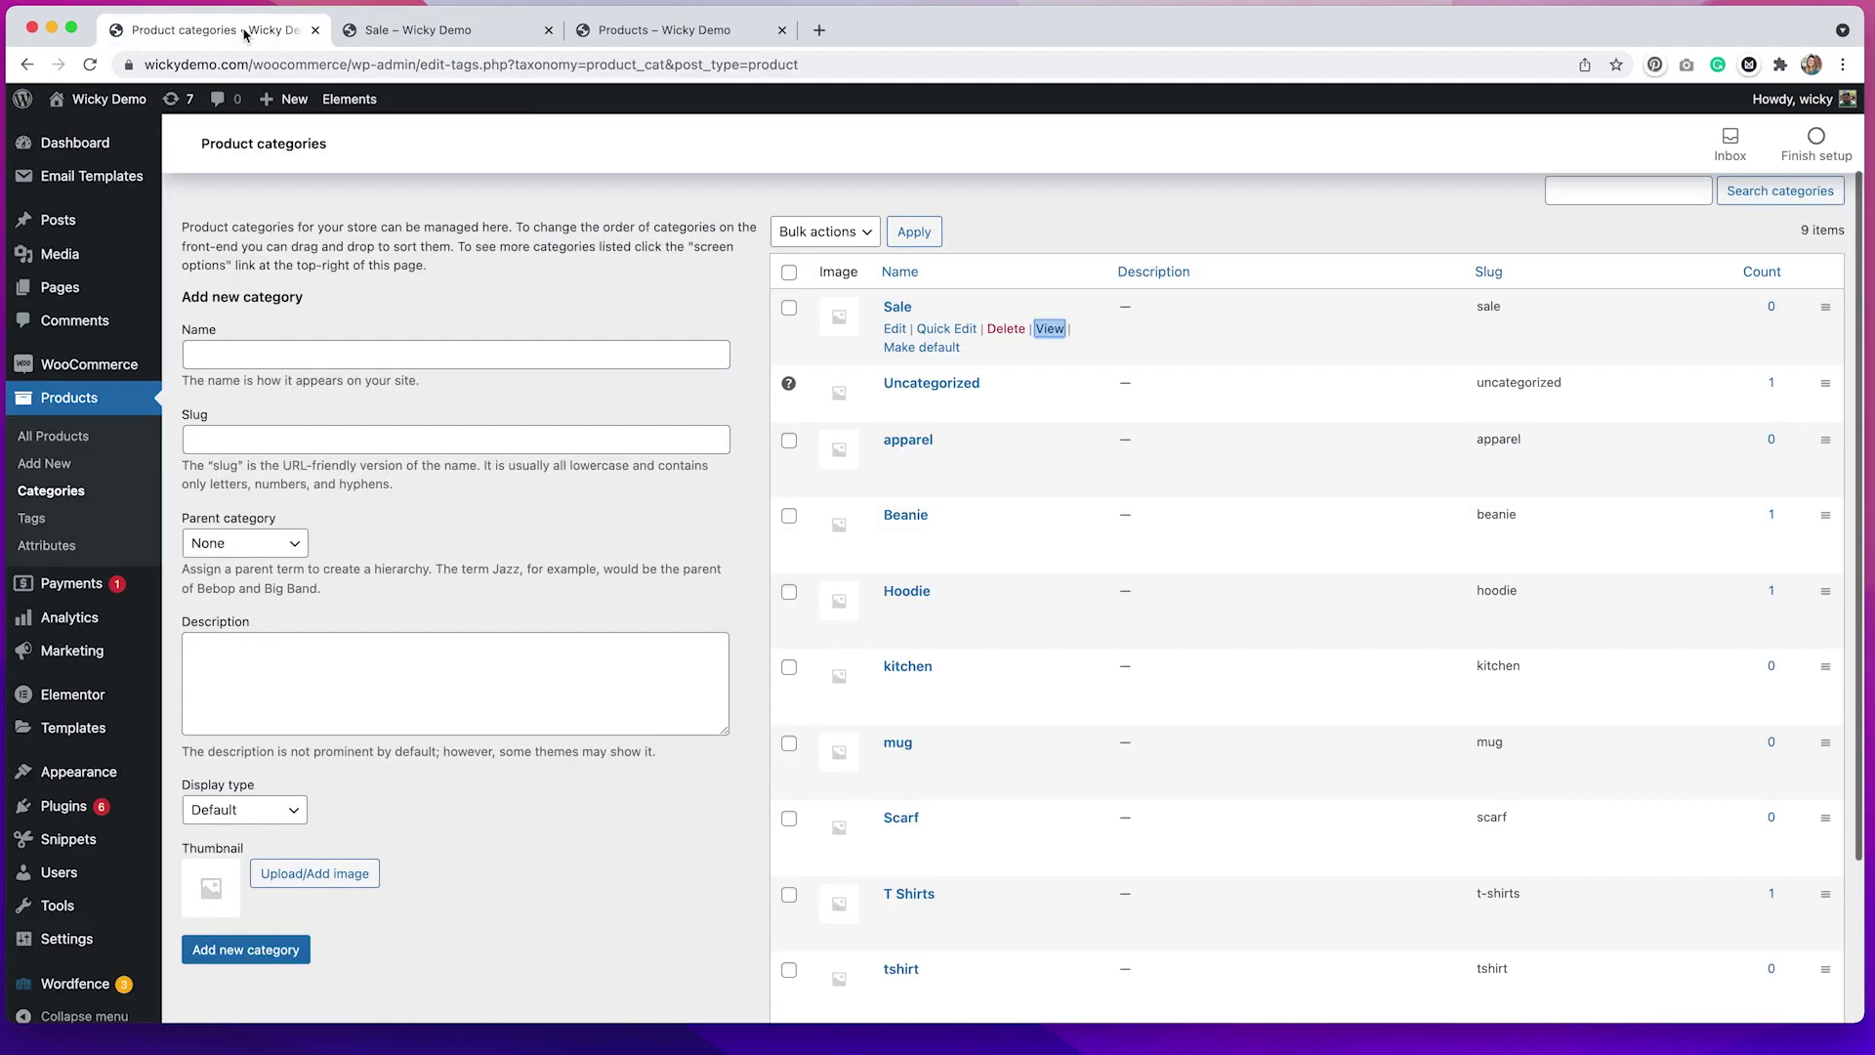
Step: Bulk edit the Scarf and Beanie products to assign them both to the Sale category
left_click(56, 408)
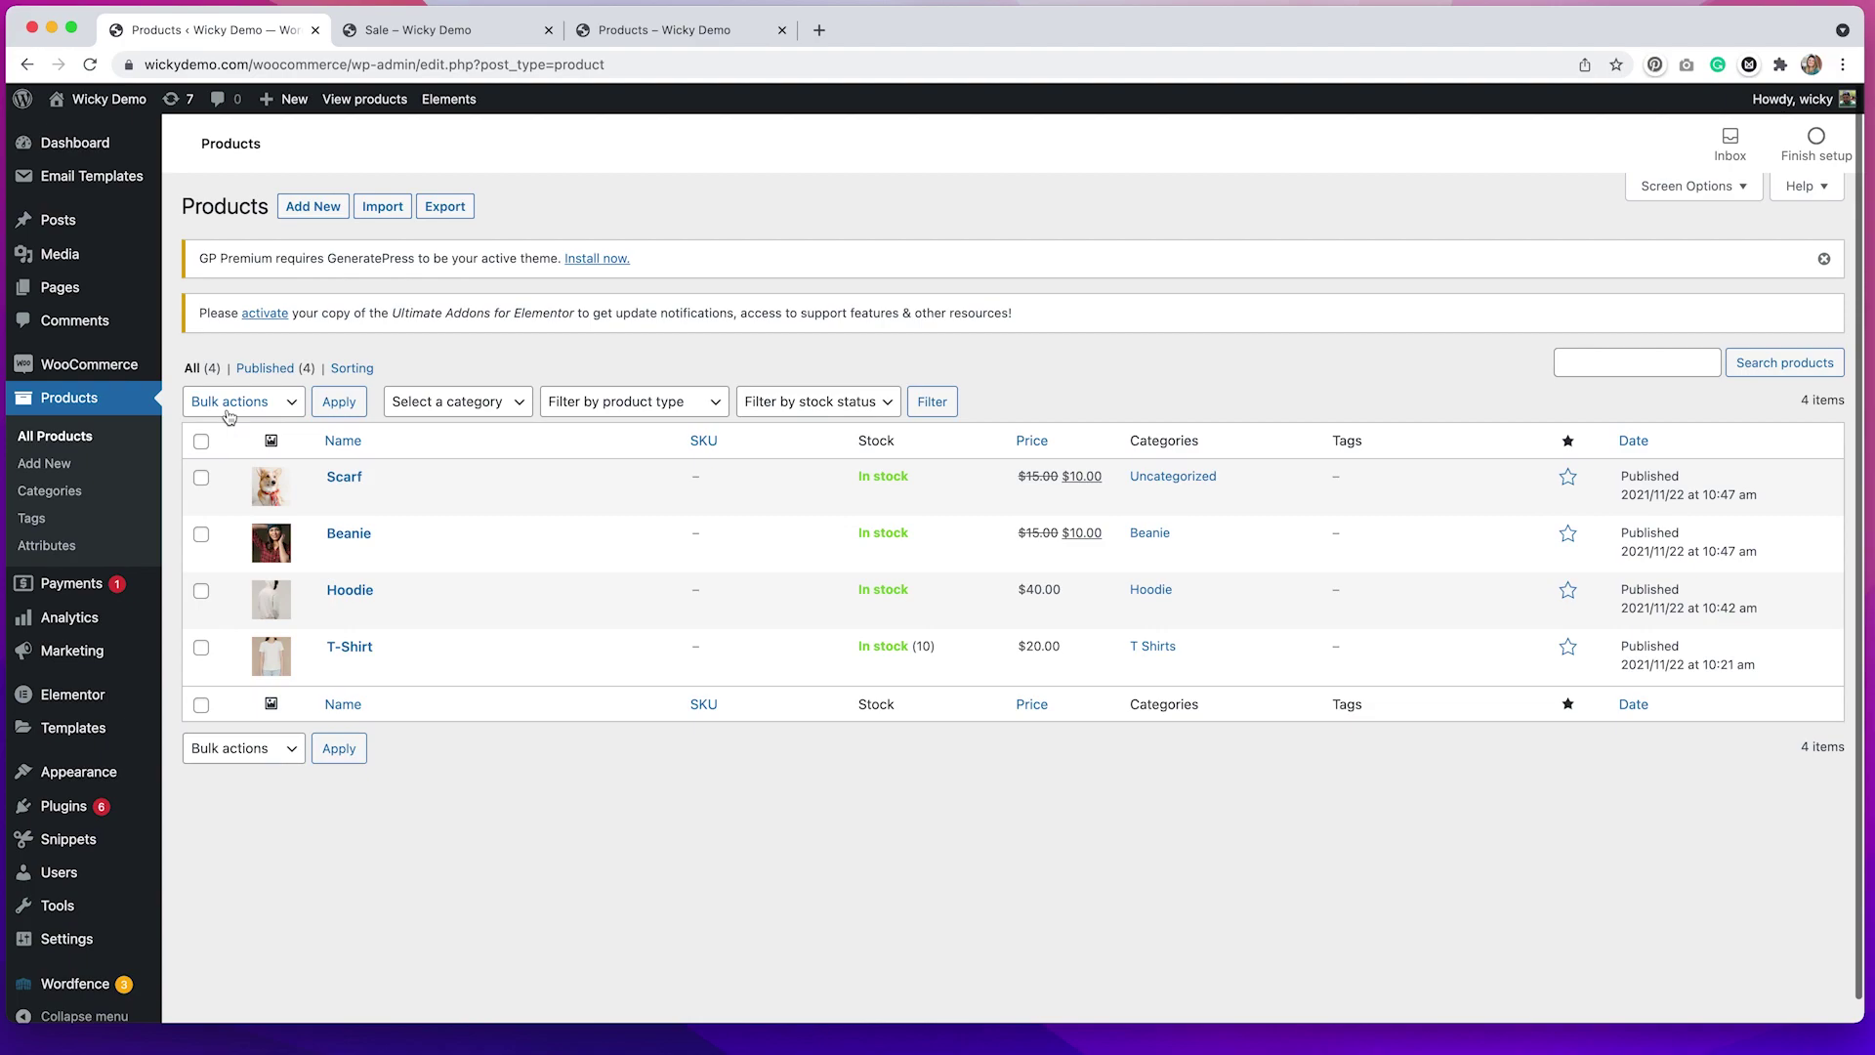
left_click(203, 480)
left_click(201, 536)
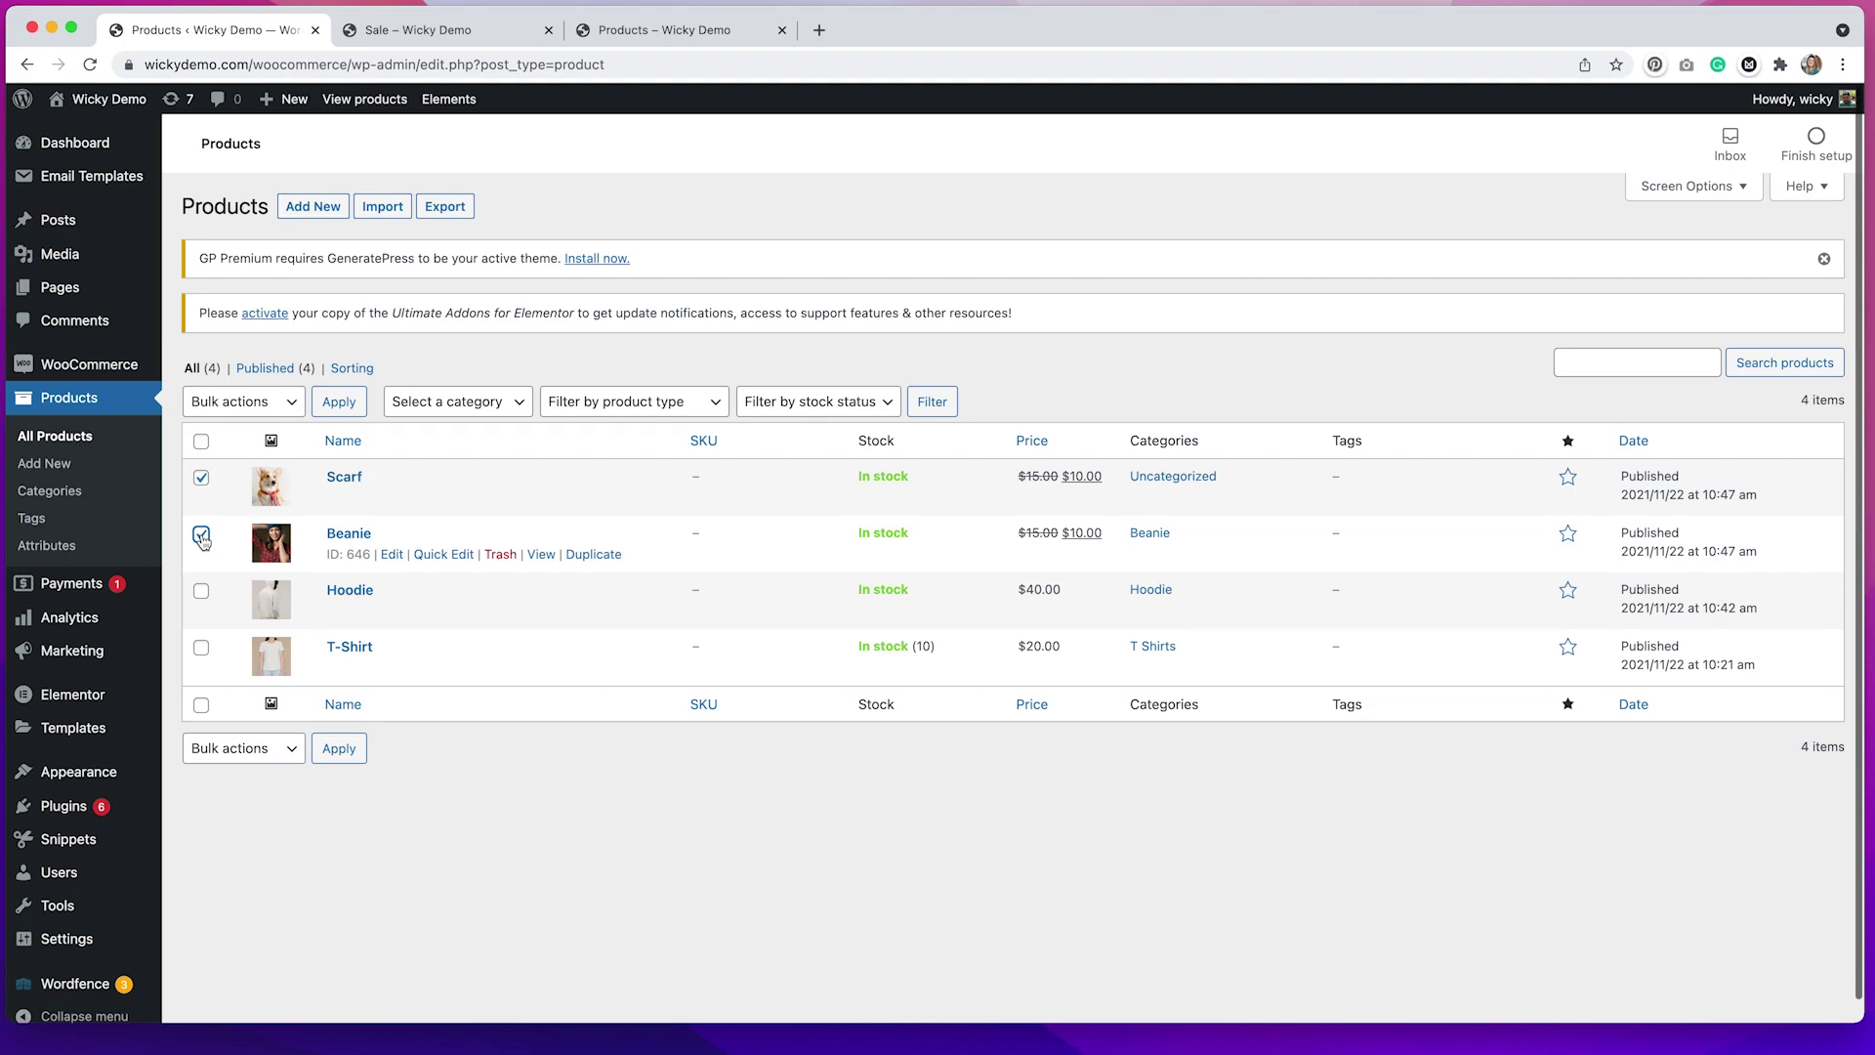
left_click(234, 402)
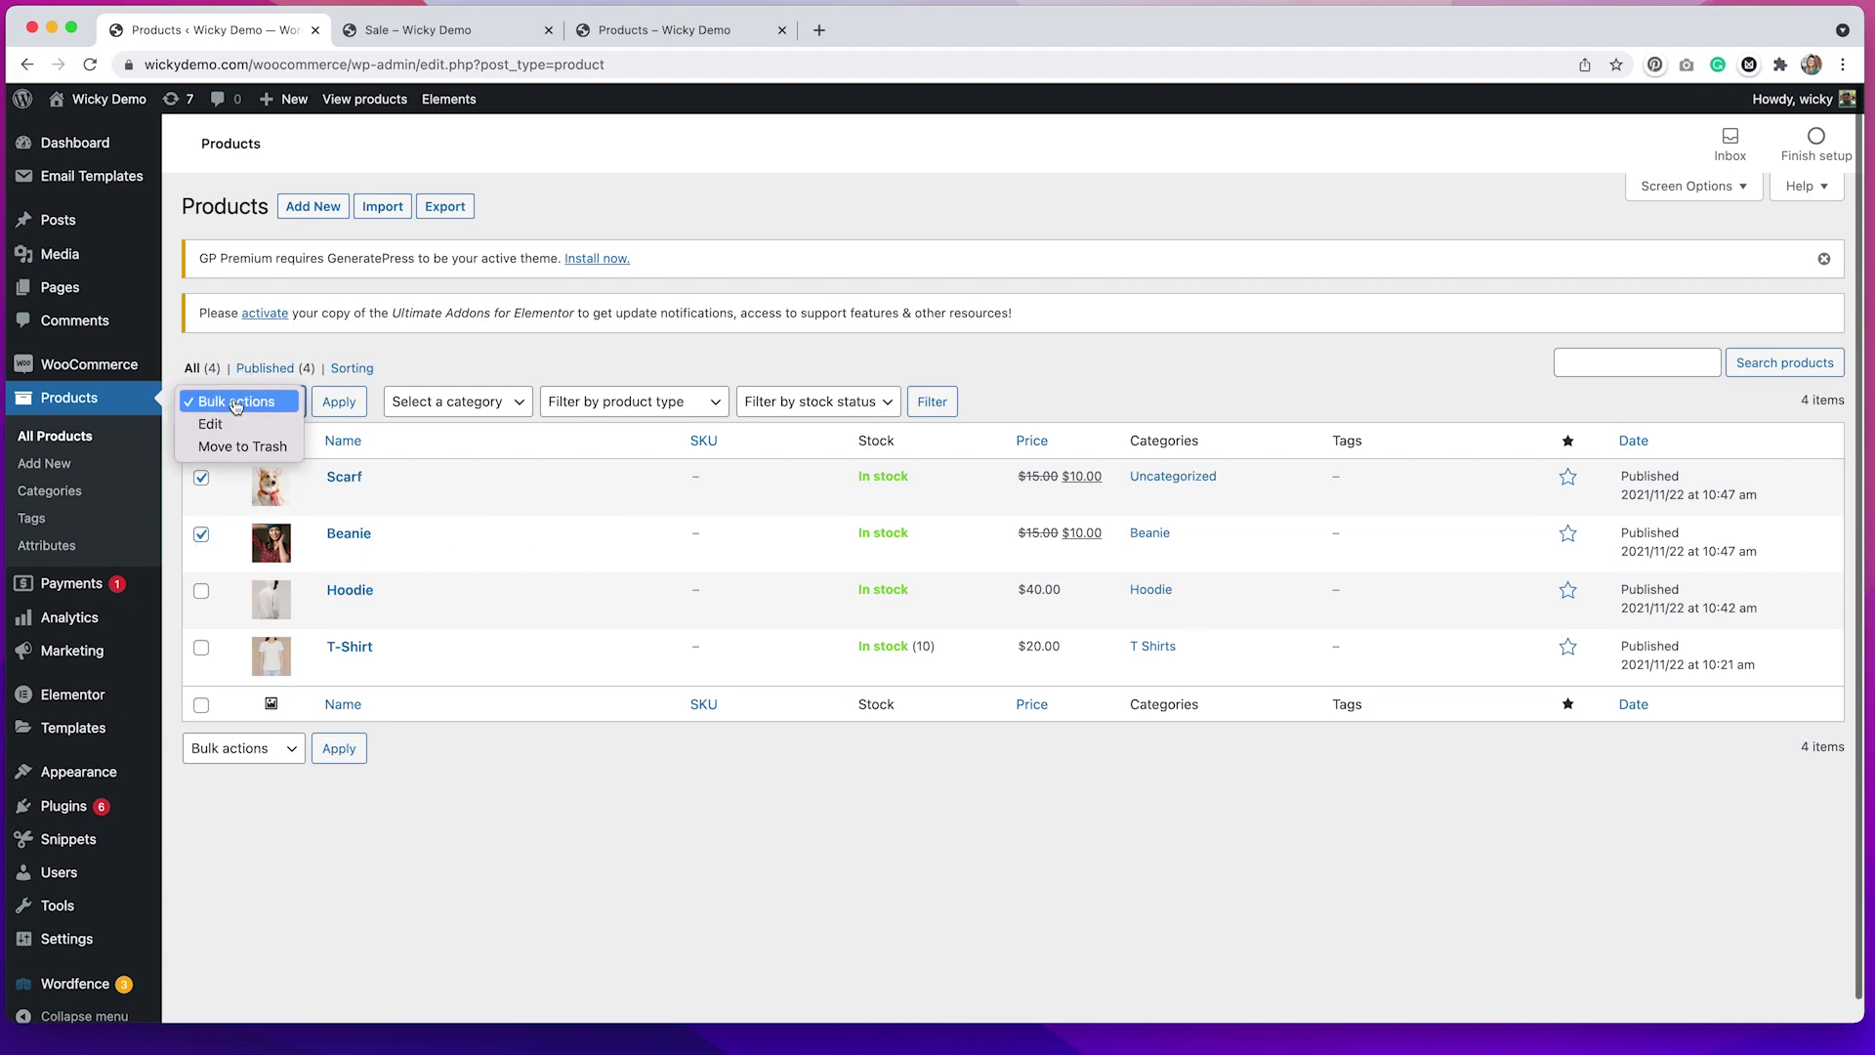
left_click(228, 427)
left_click(352, 403)
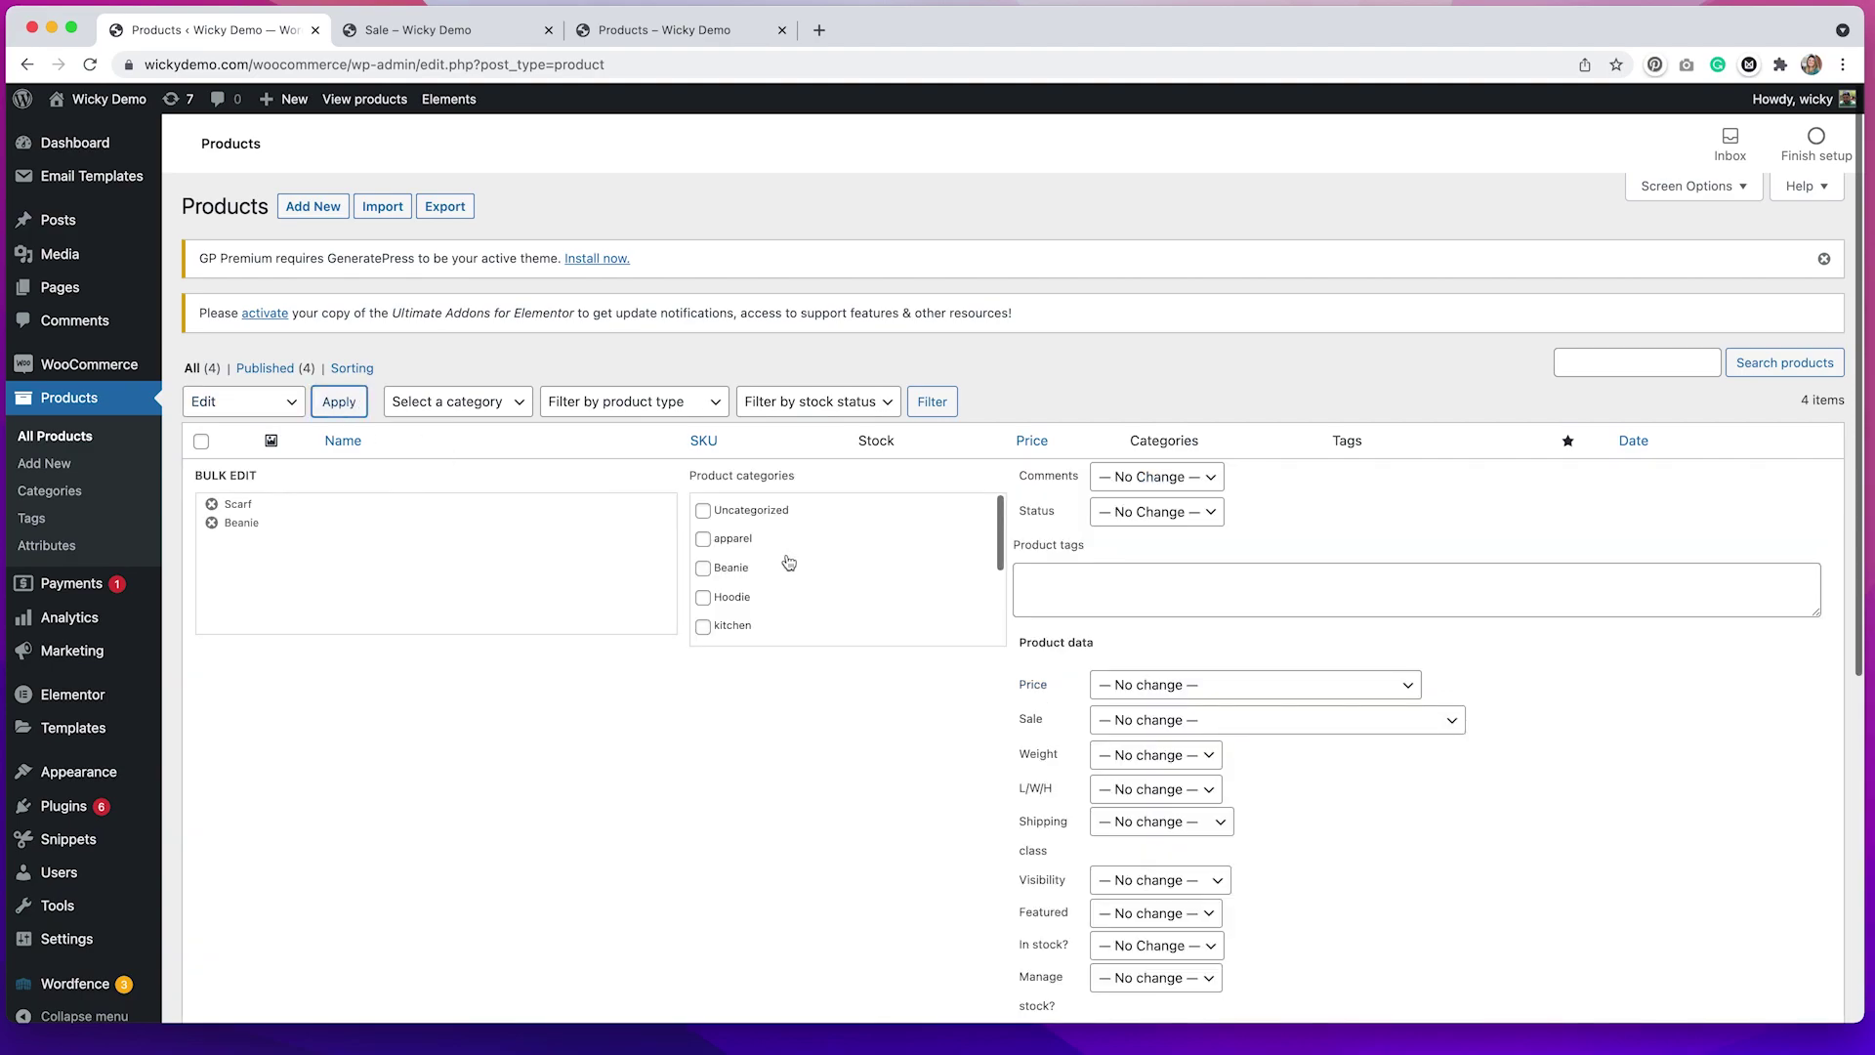
scroll(879, 562, "down", 3)
scroll(879, 562, "down", 1)
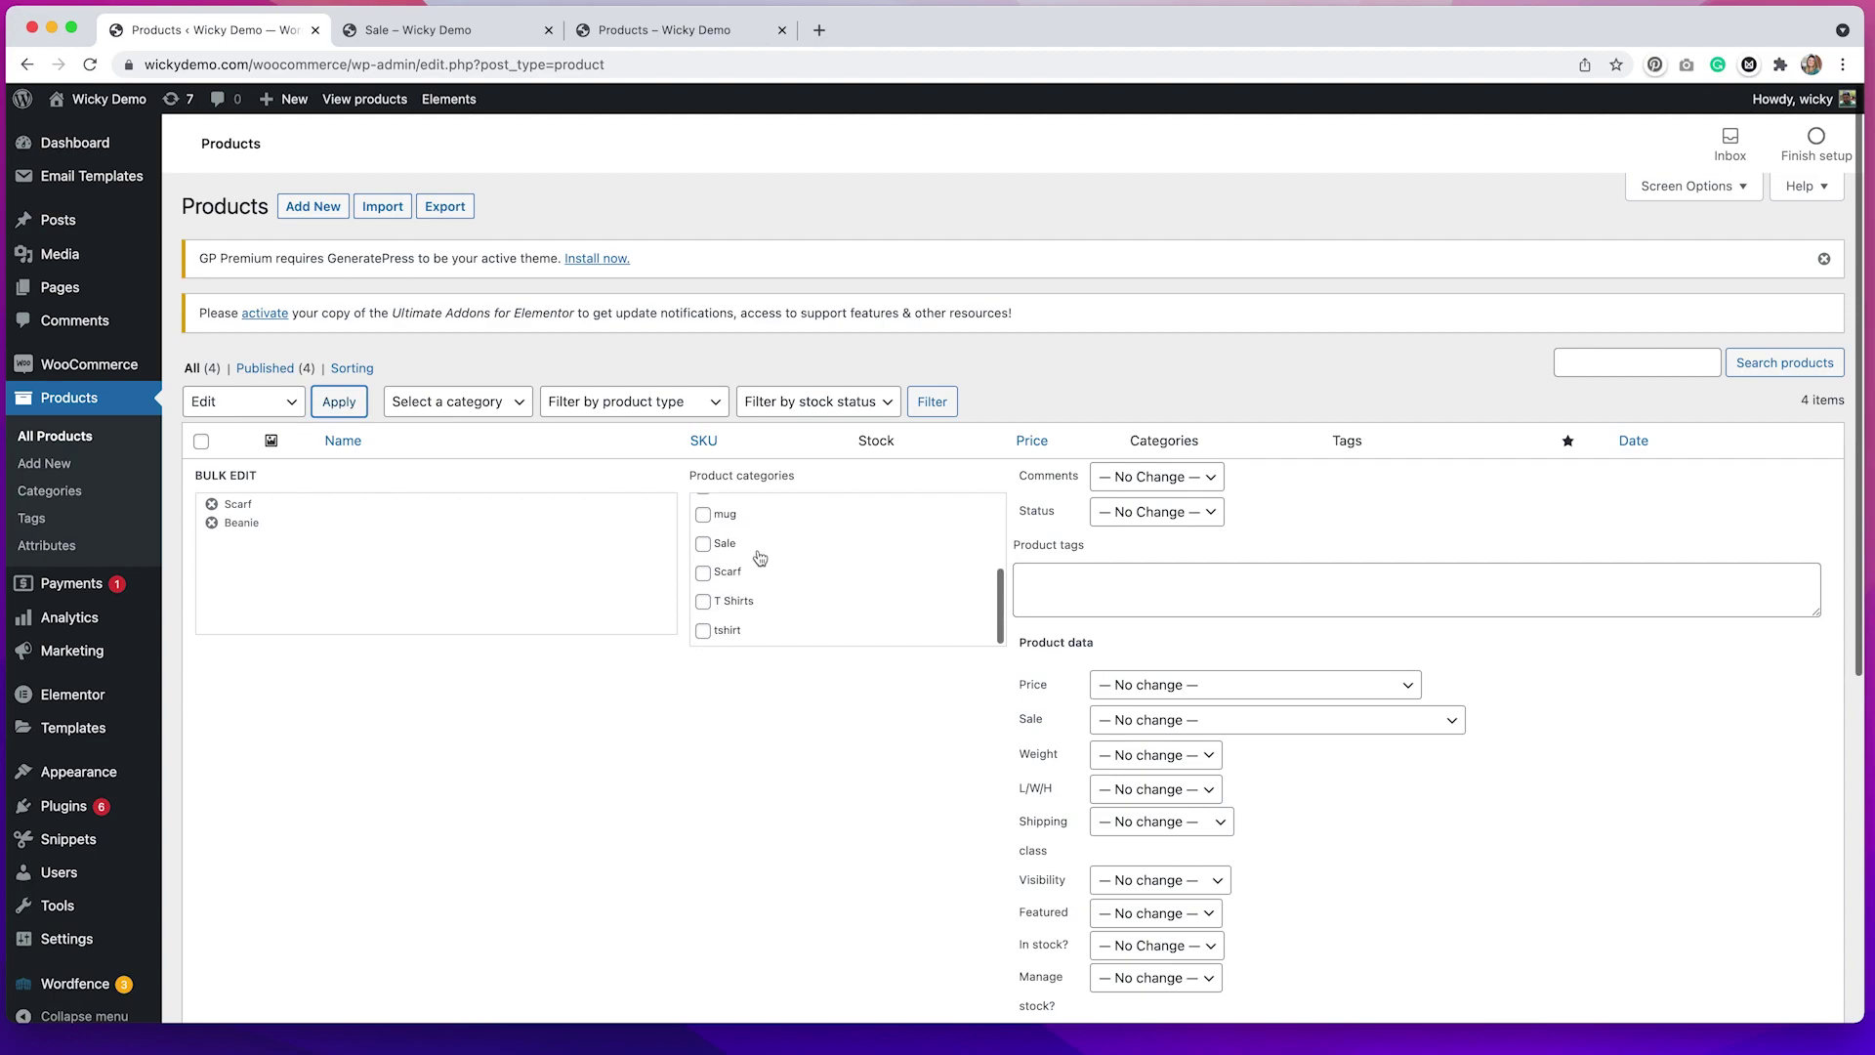
left_click(703, 545)
scroll(1501, 772, "down", 5)
scroll(1502, 772, "down", 2)
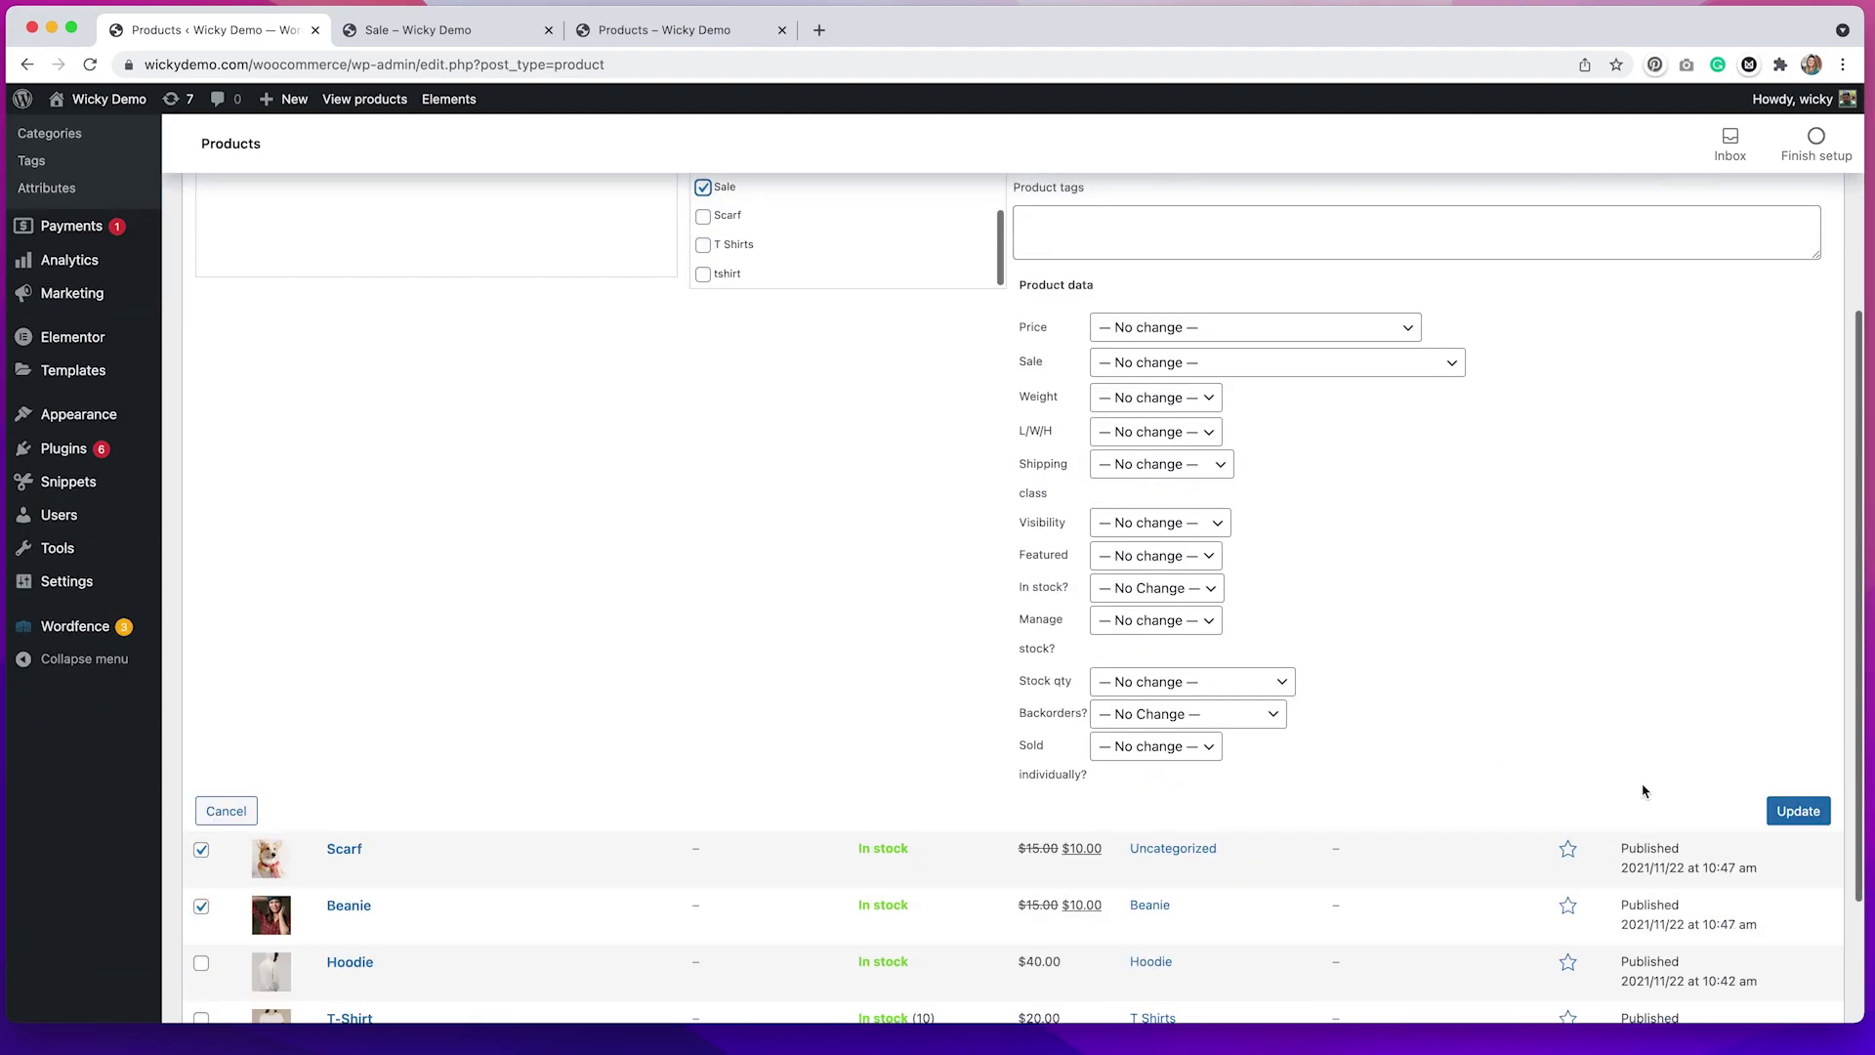
left_click(1785, 814)
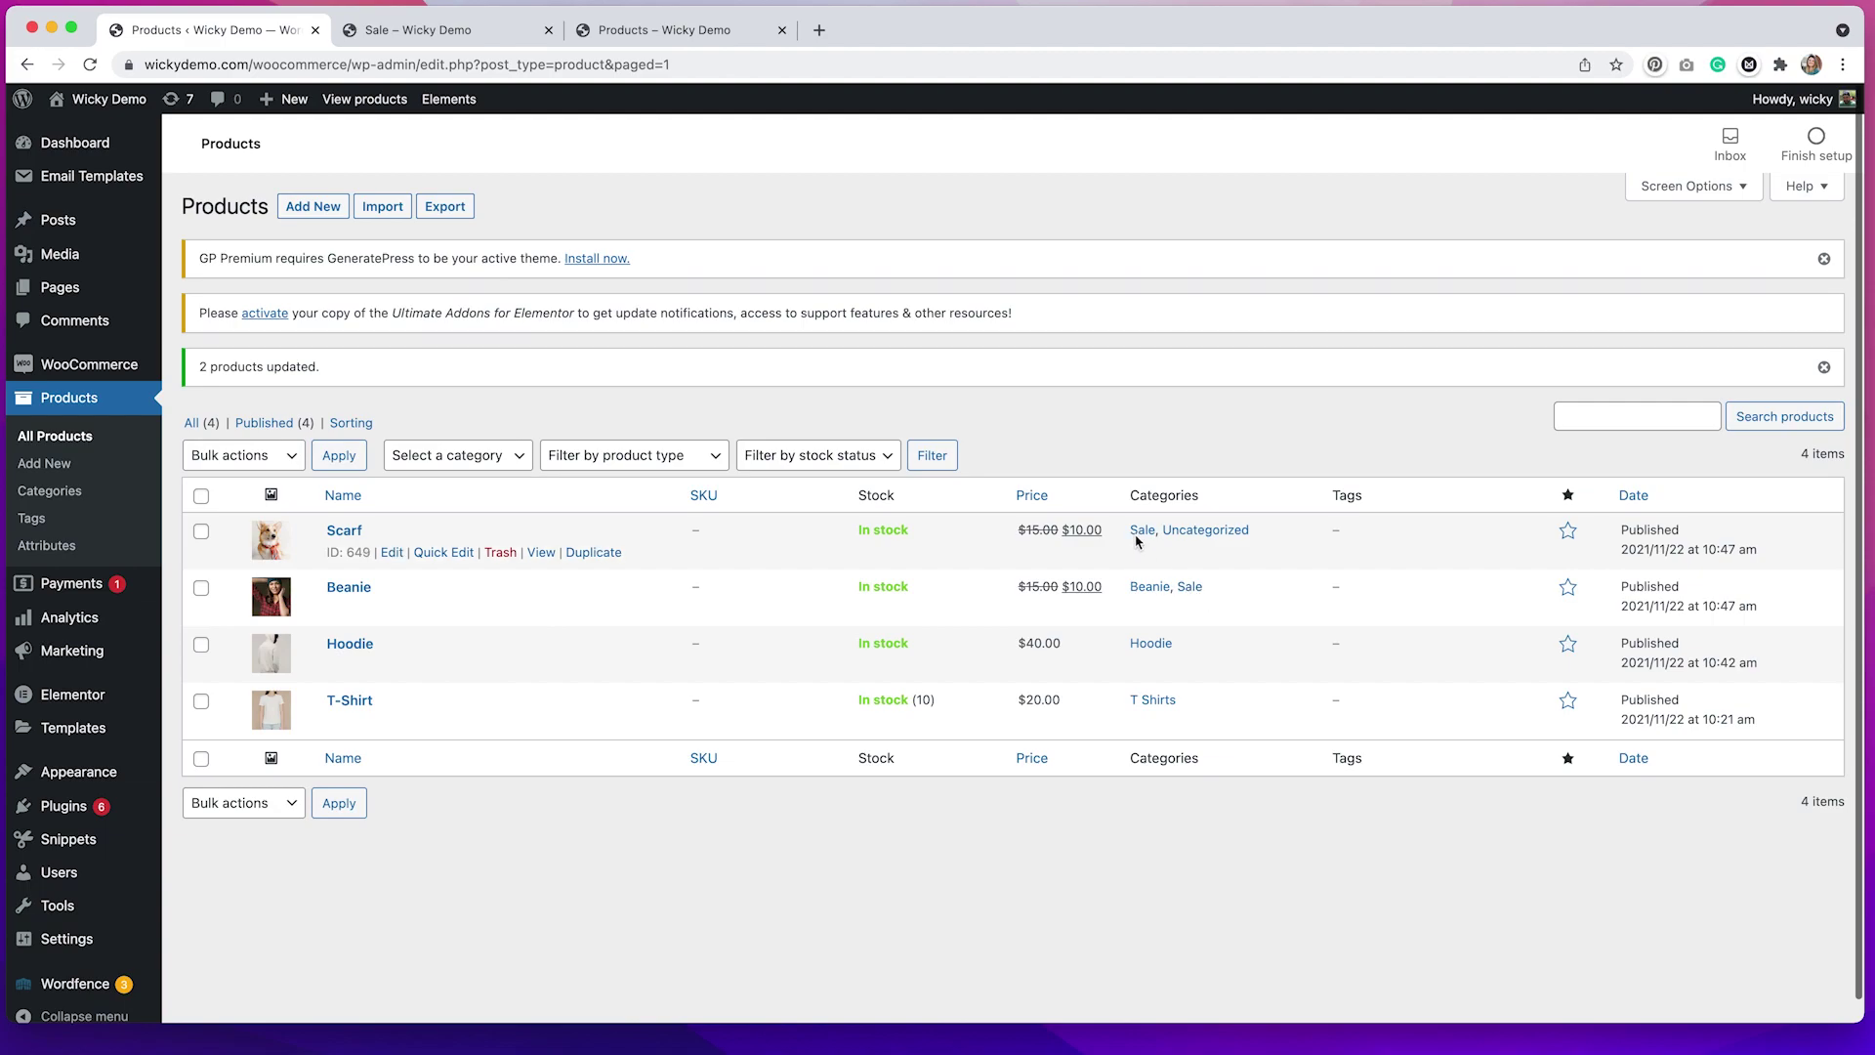
Step: Reload the Sale category page to check its products, and look at the entries in the site's navigation menu
left_click(439, 30)
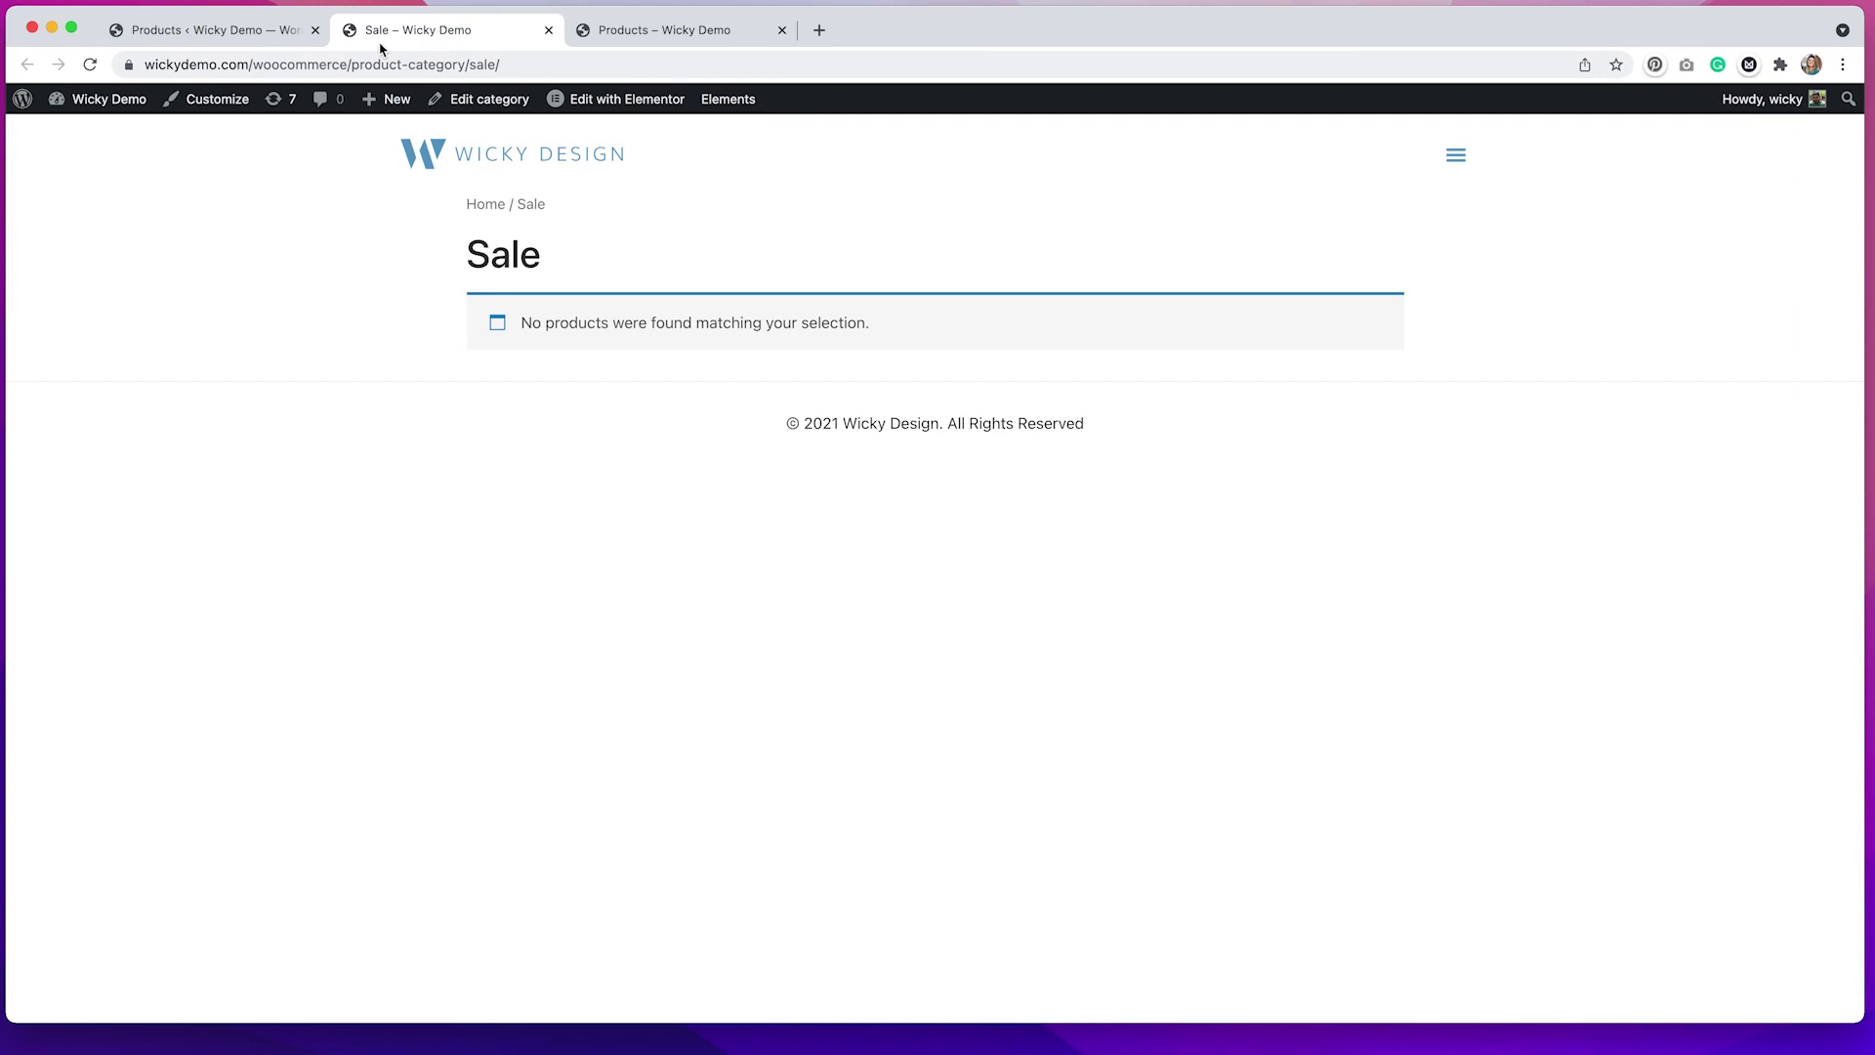
left_click(89, 65)
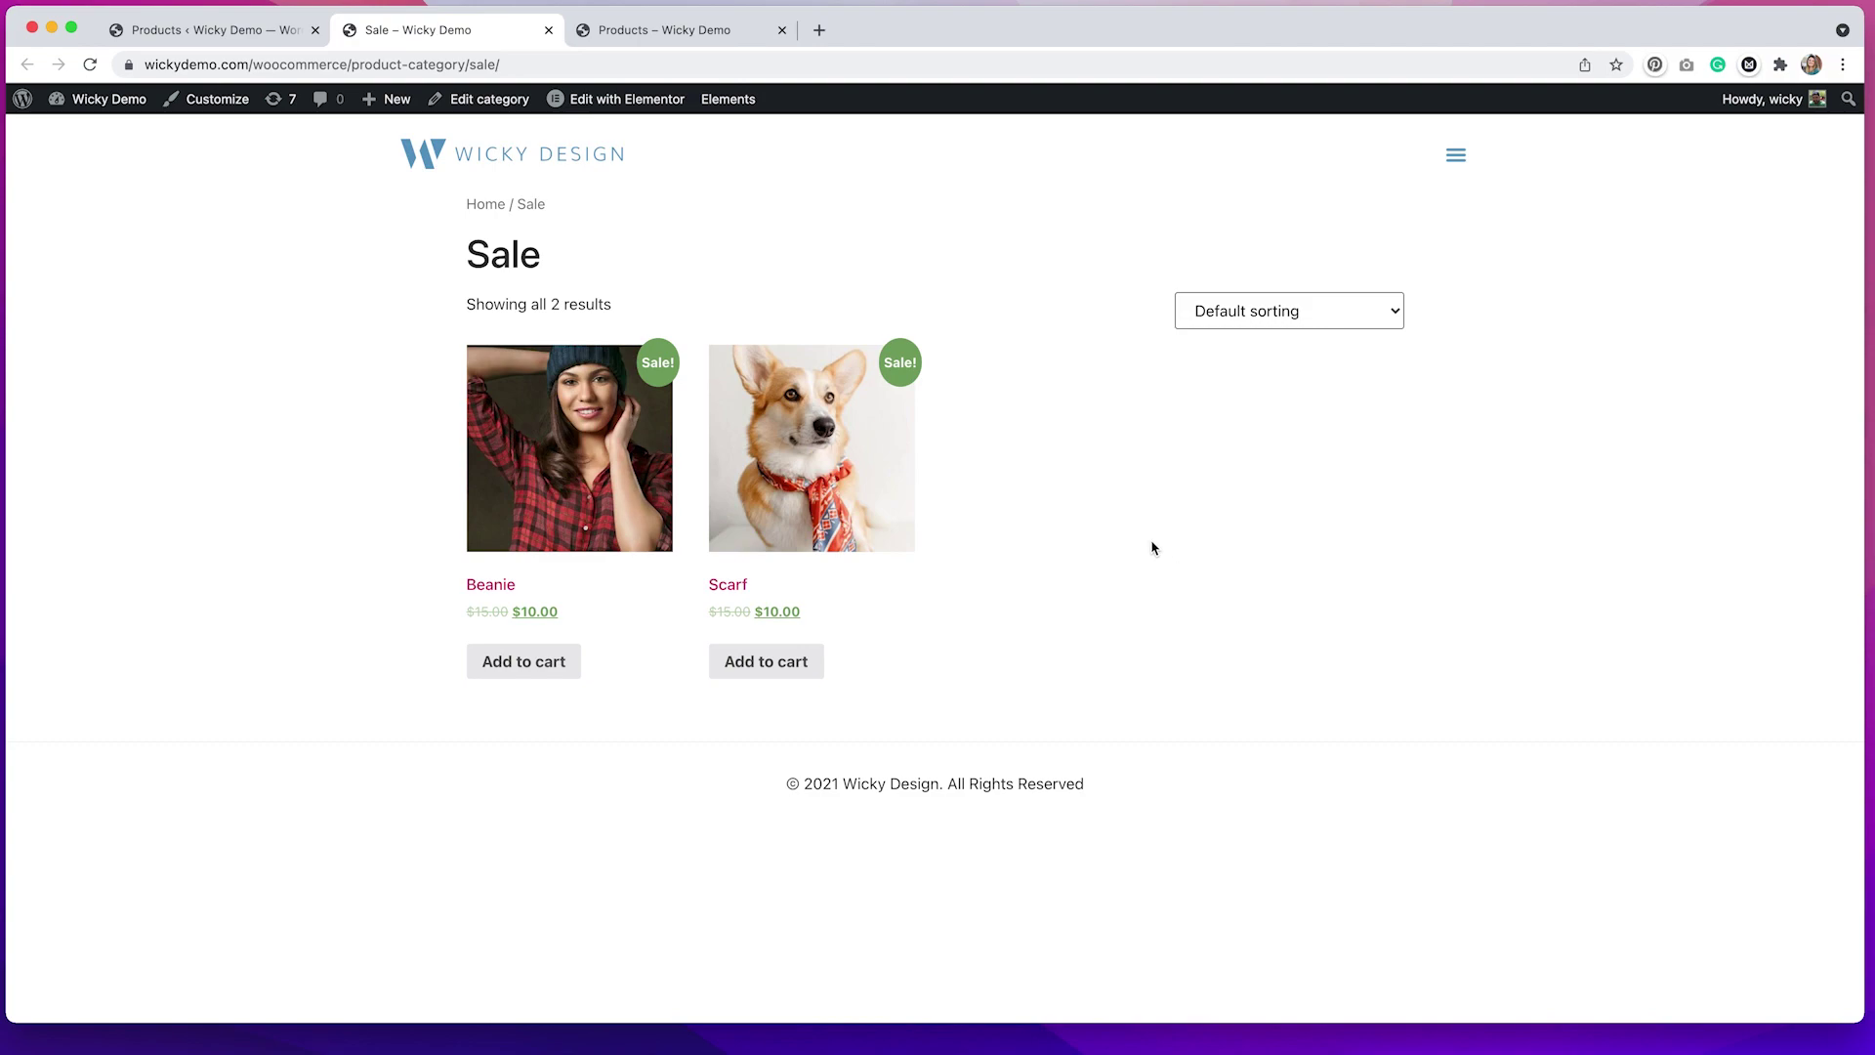
left_click(249, 30)
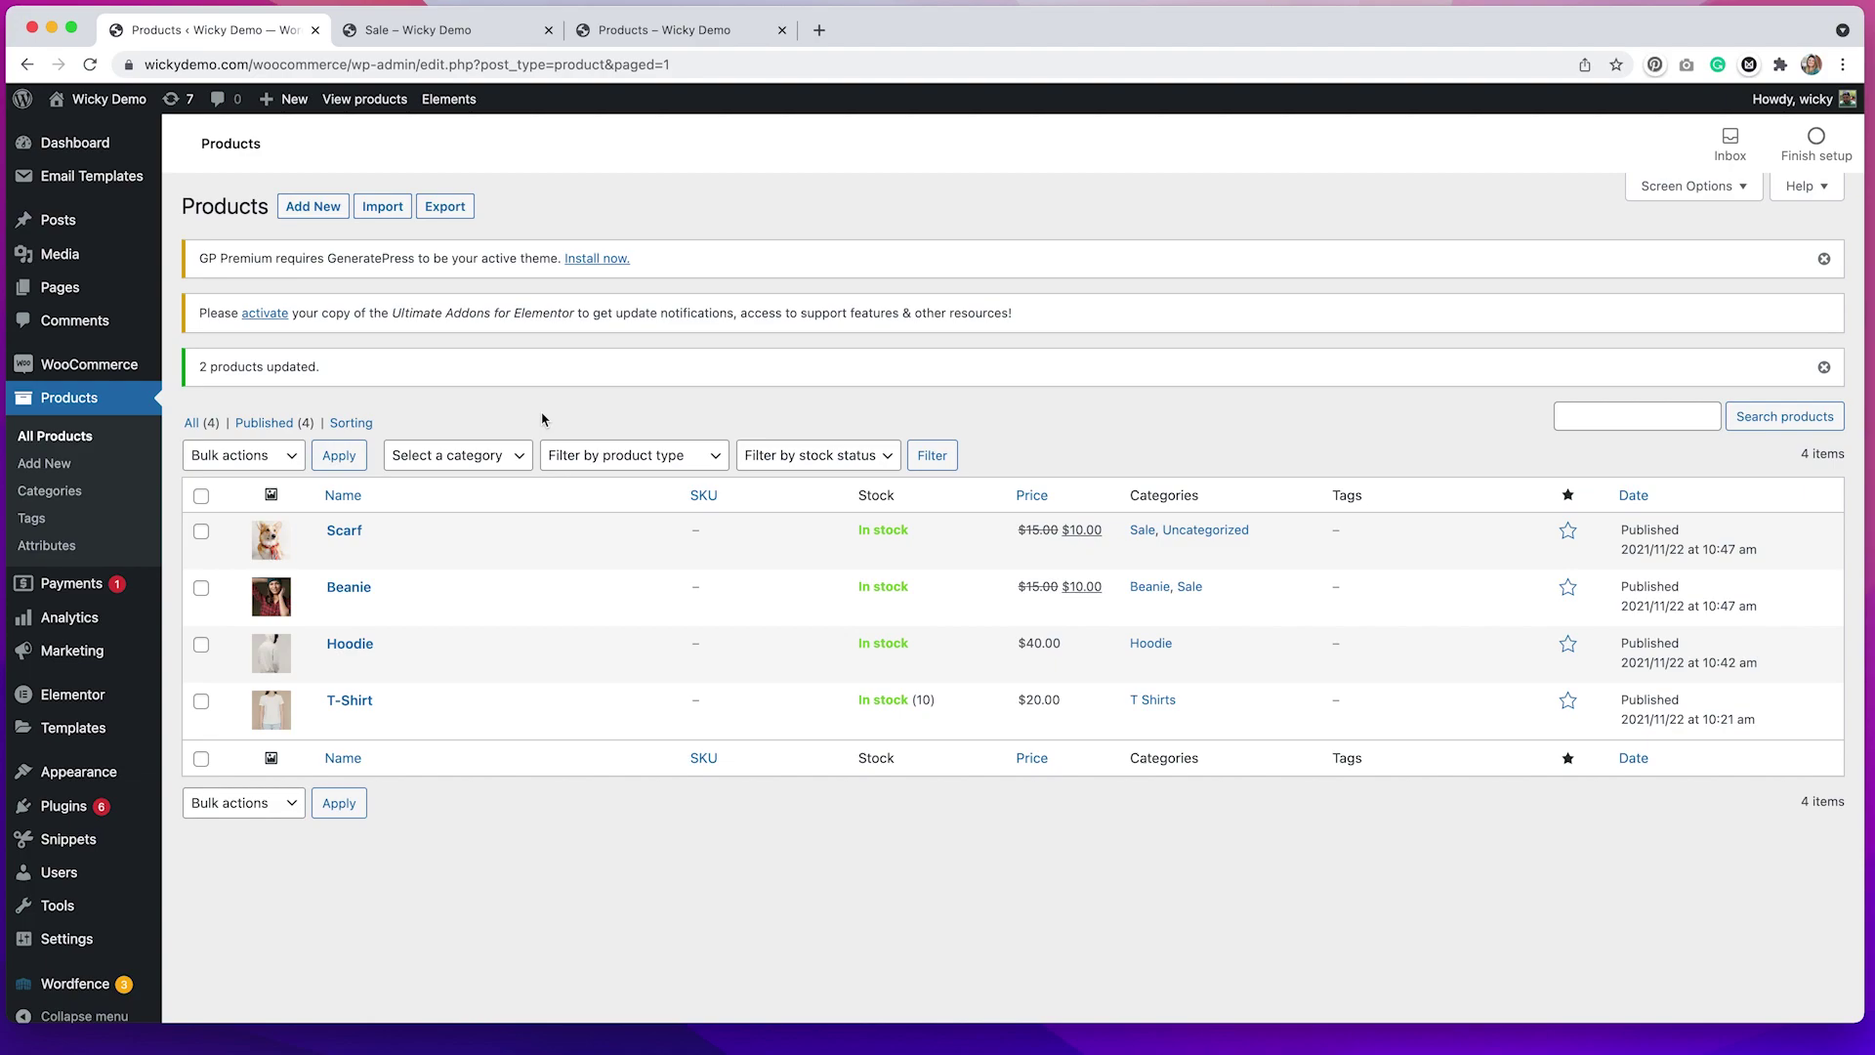
left_click(427, 35)
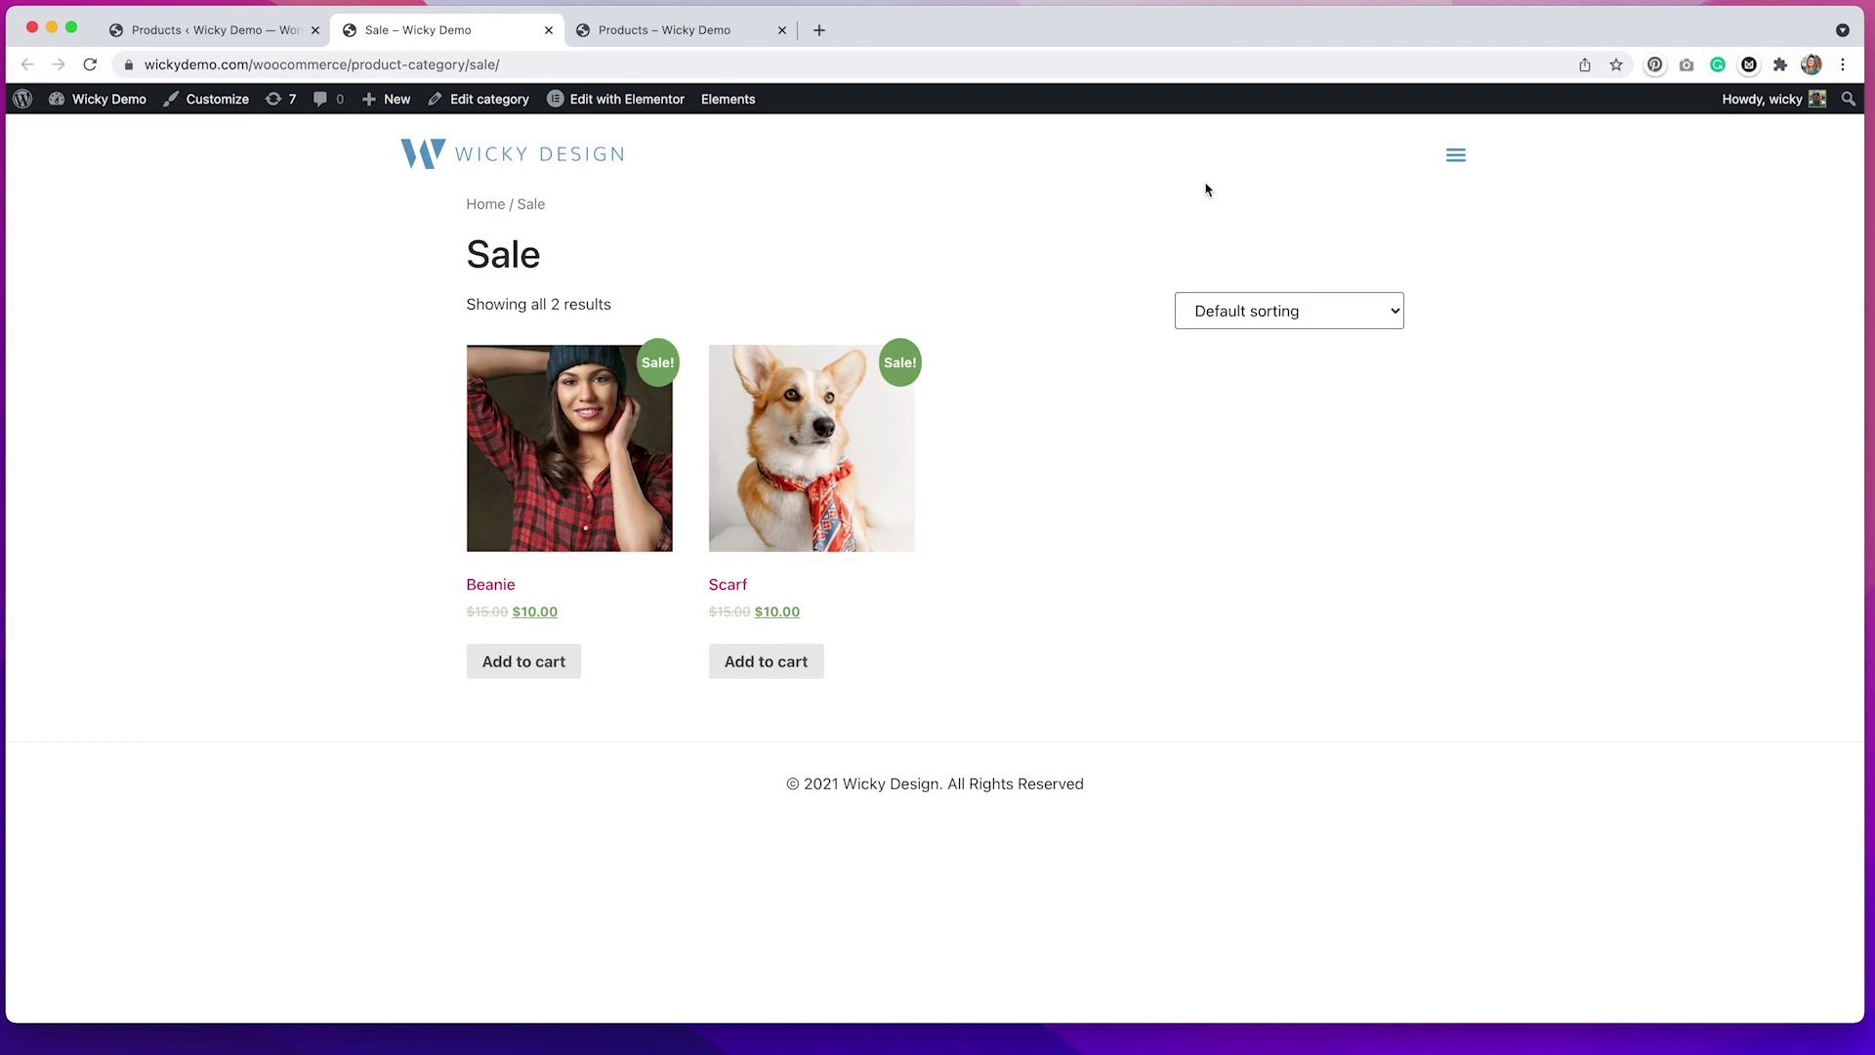
left_click(1460, 168)
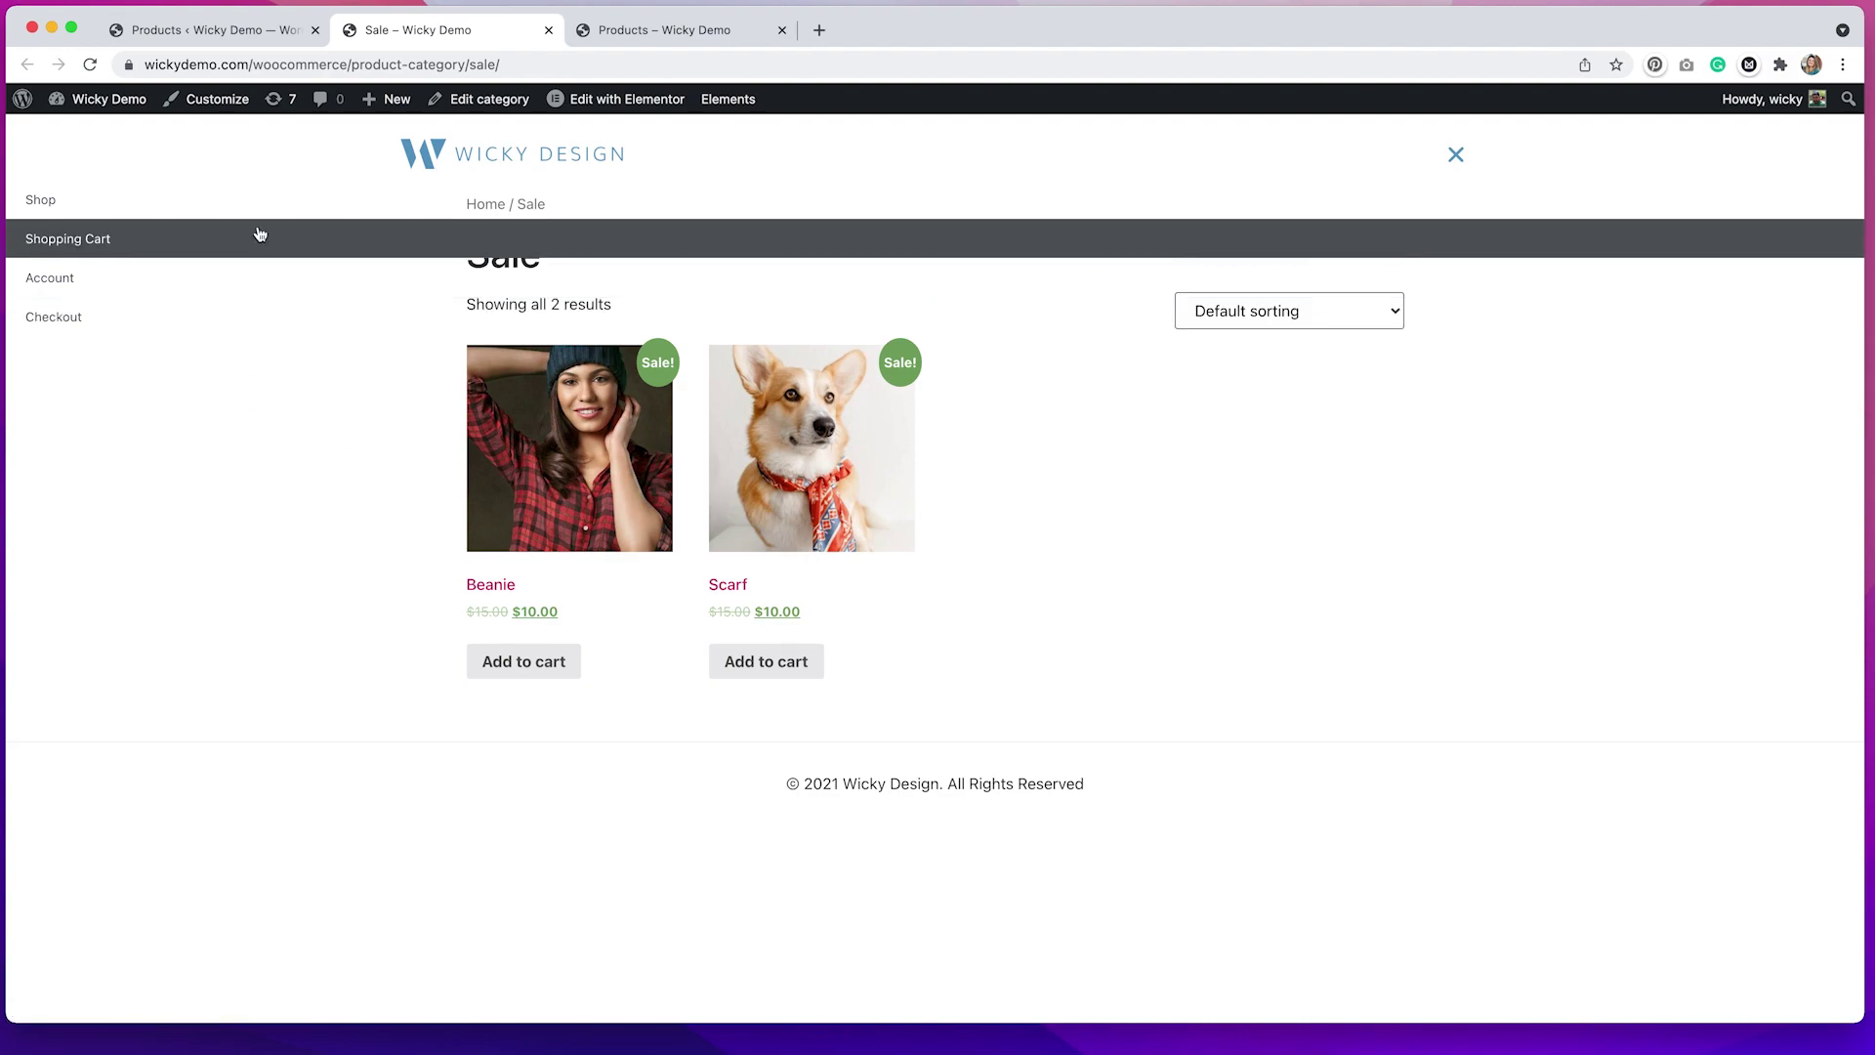
Step: Open the custom link form in the site's menu editor and copy the Sale category page's web address
mouse_move(118, 105)
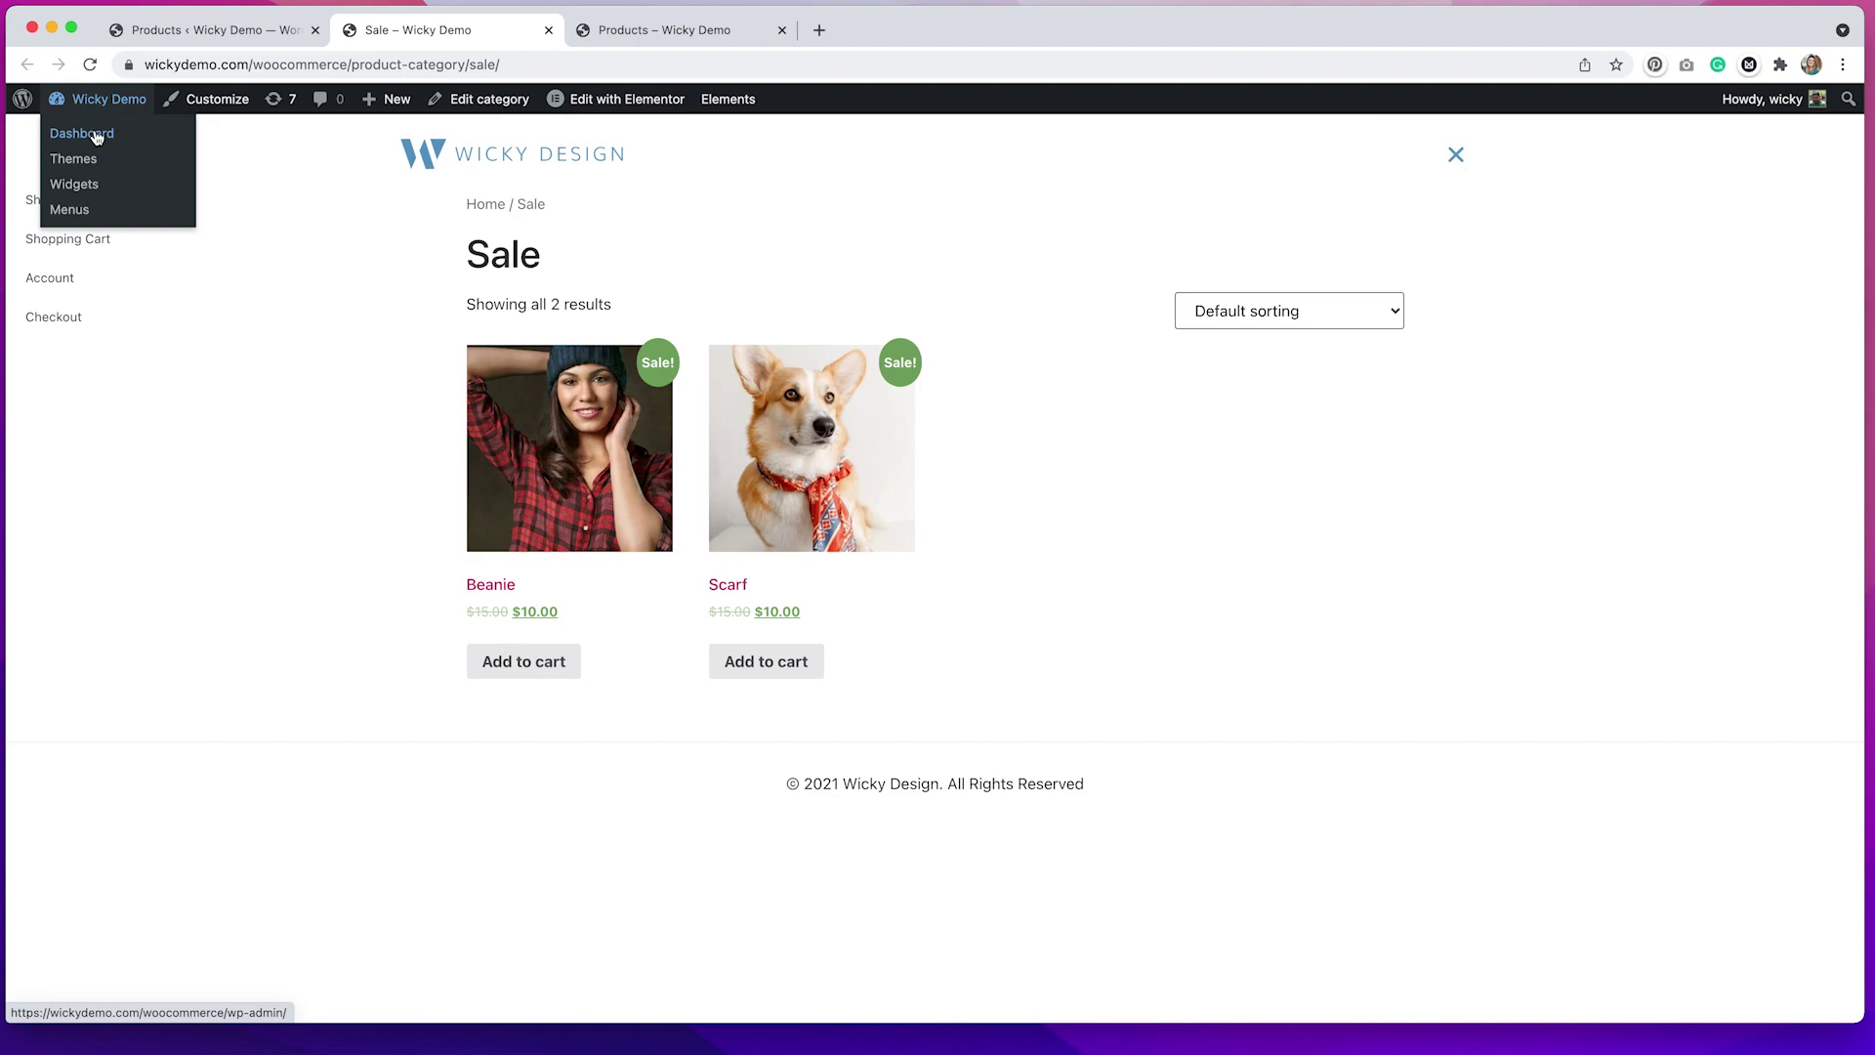
left_click(96, 134)
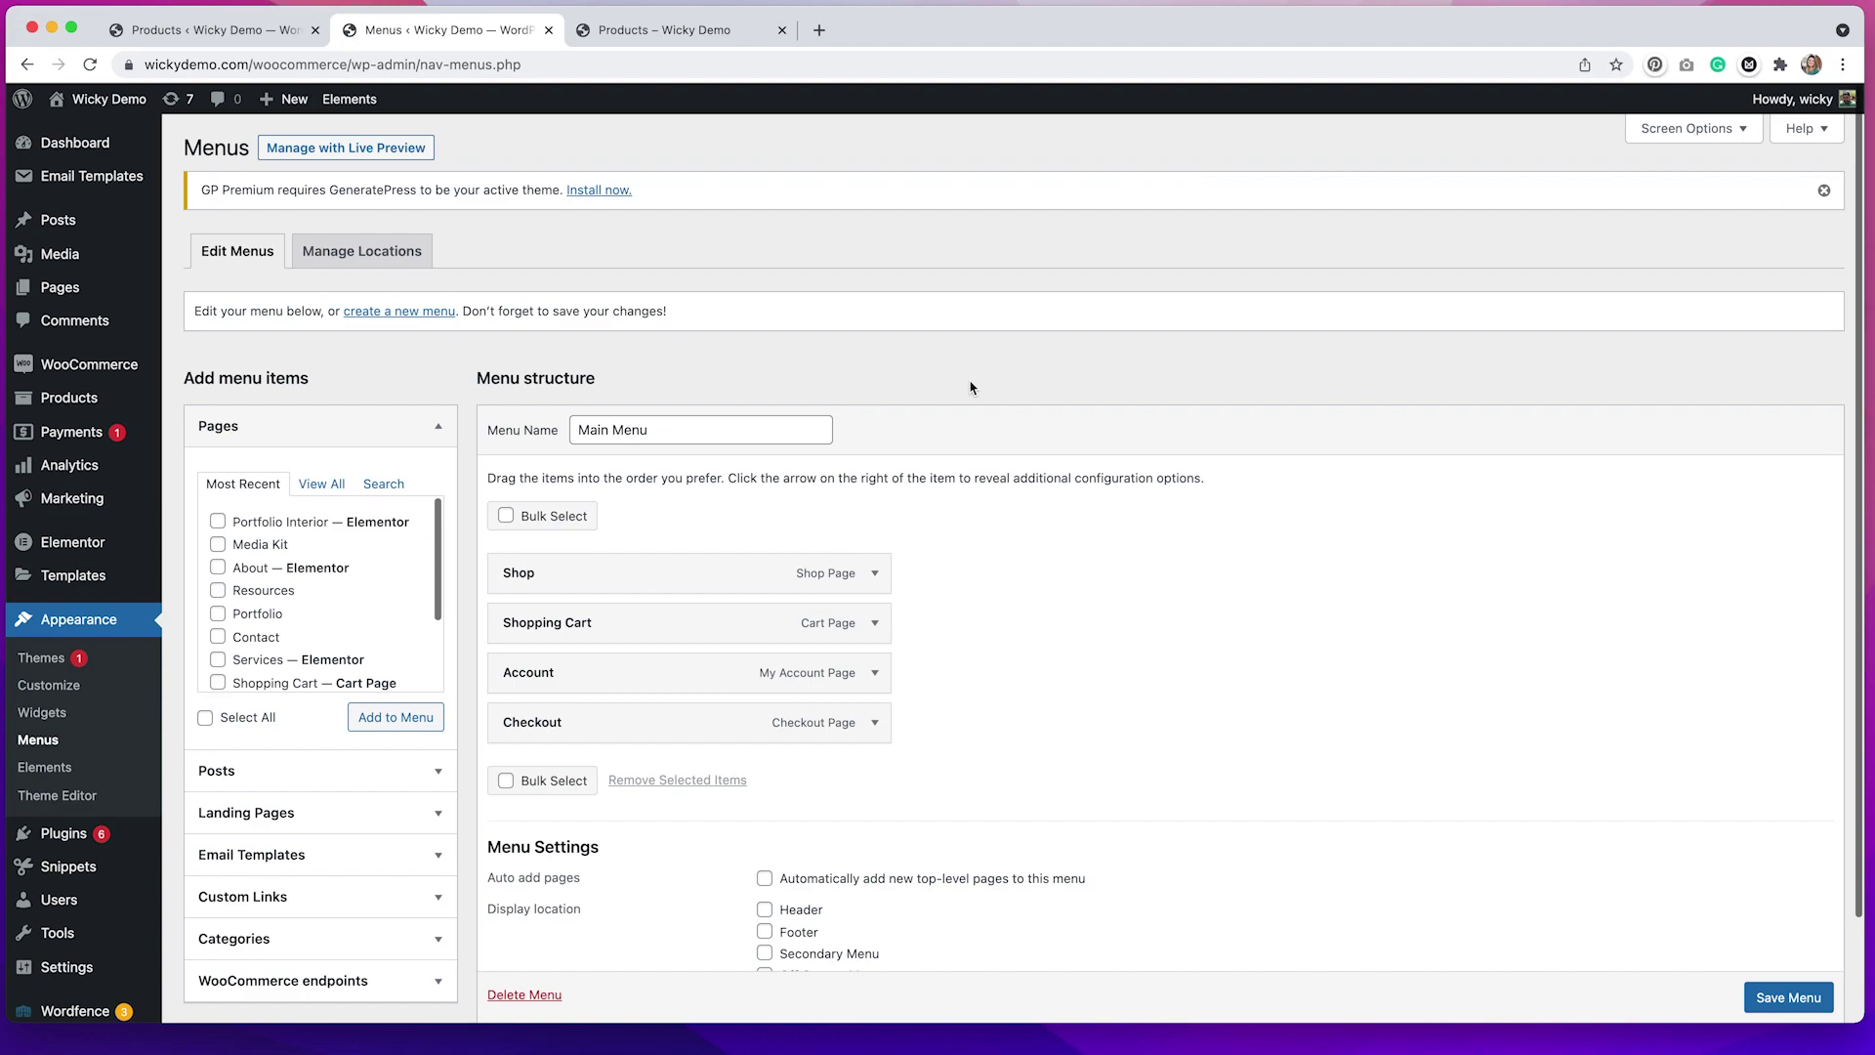
scroll(322, 596, "down", 3)
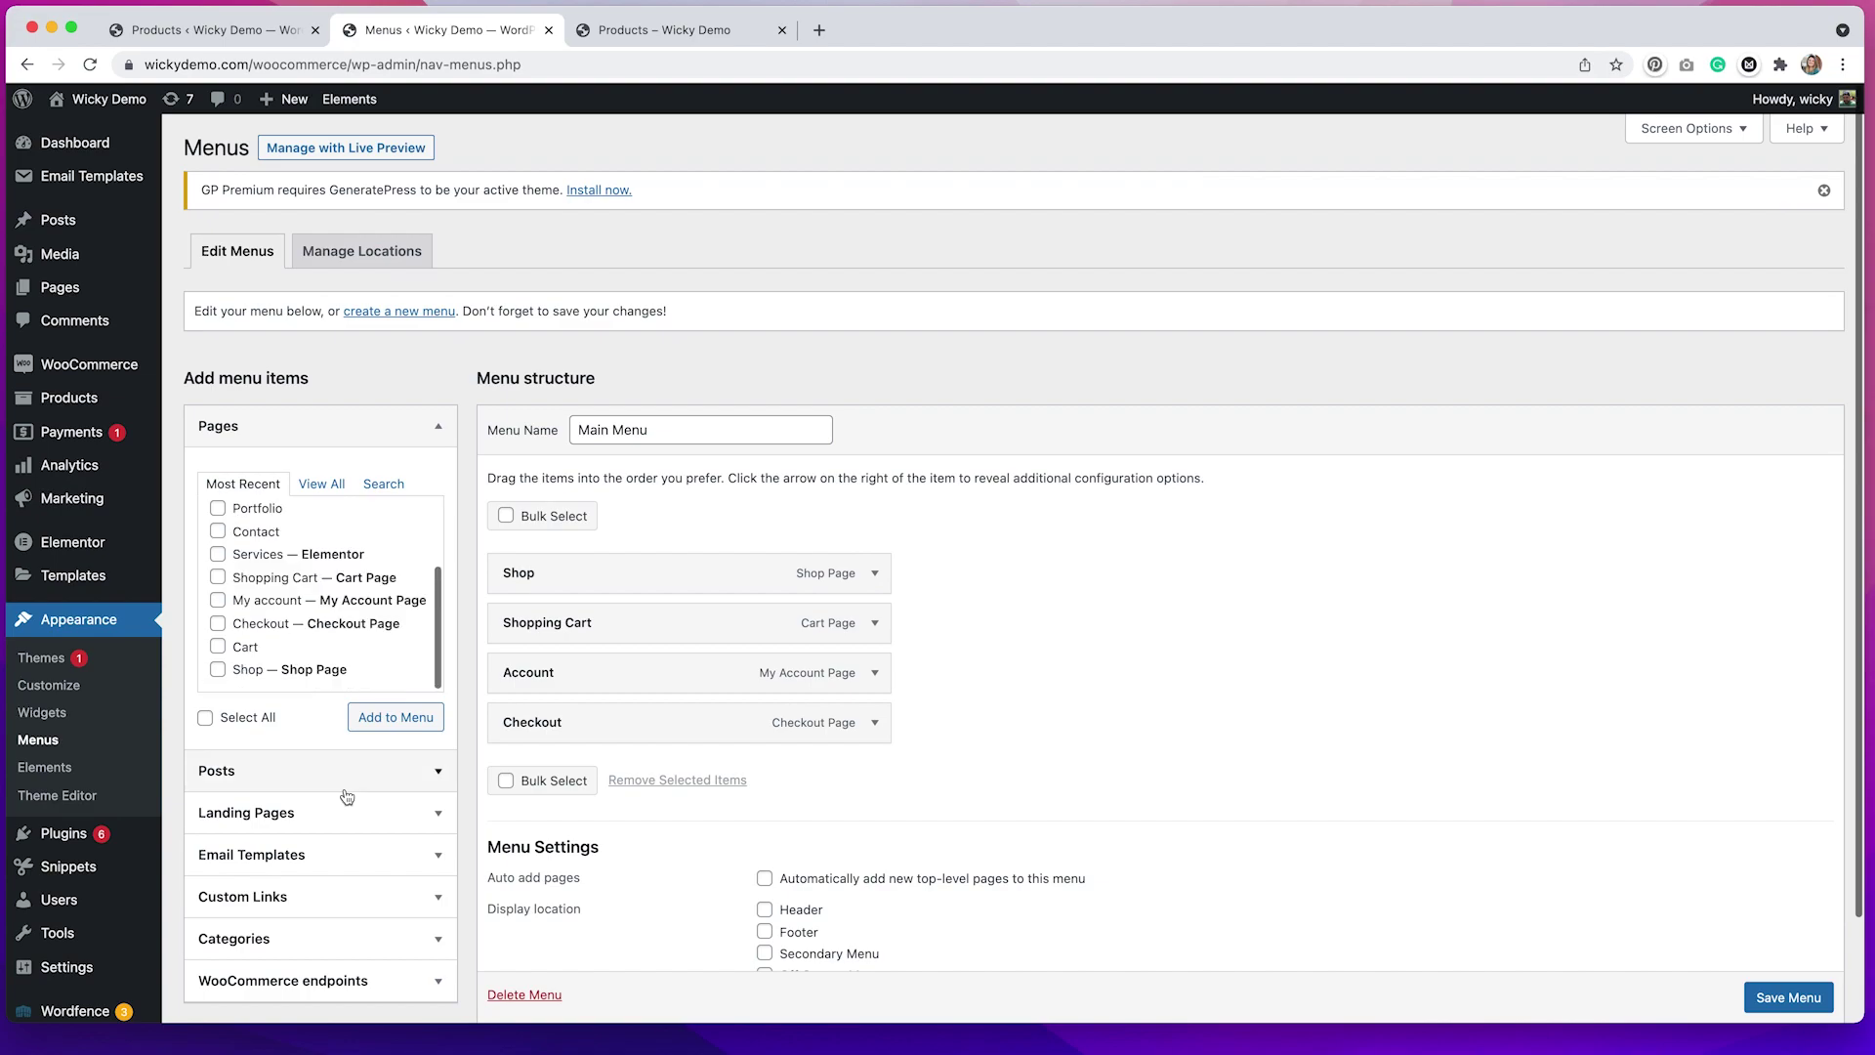
left_click(352, 897)
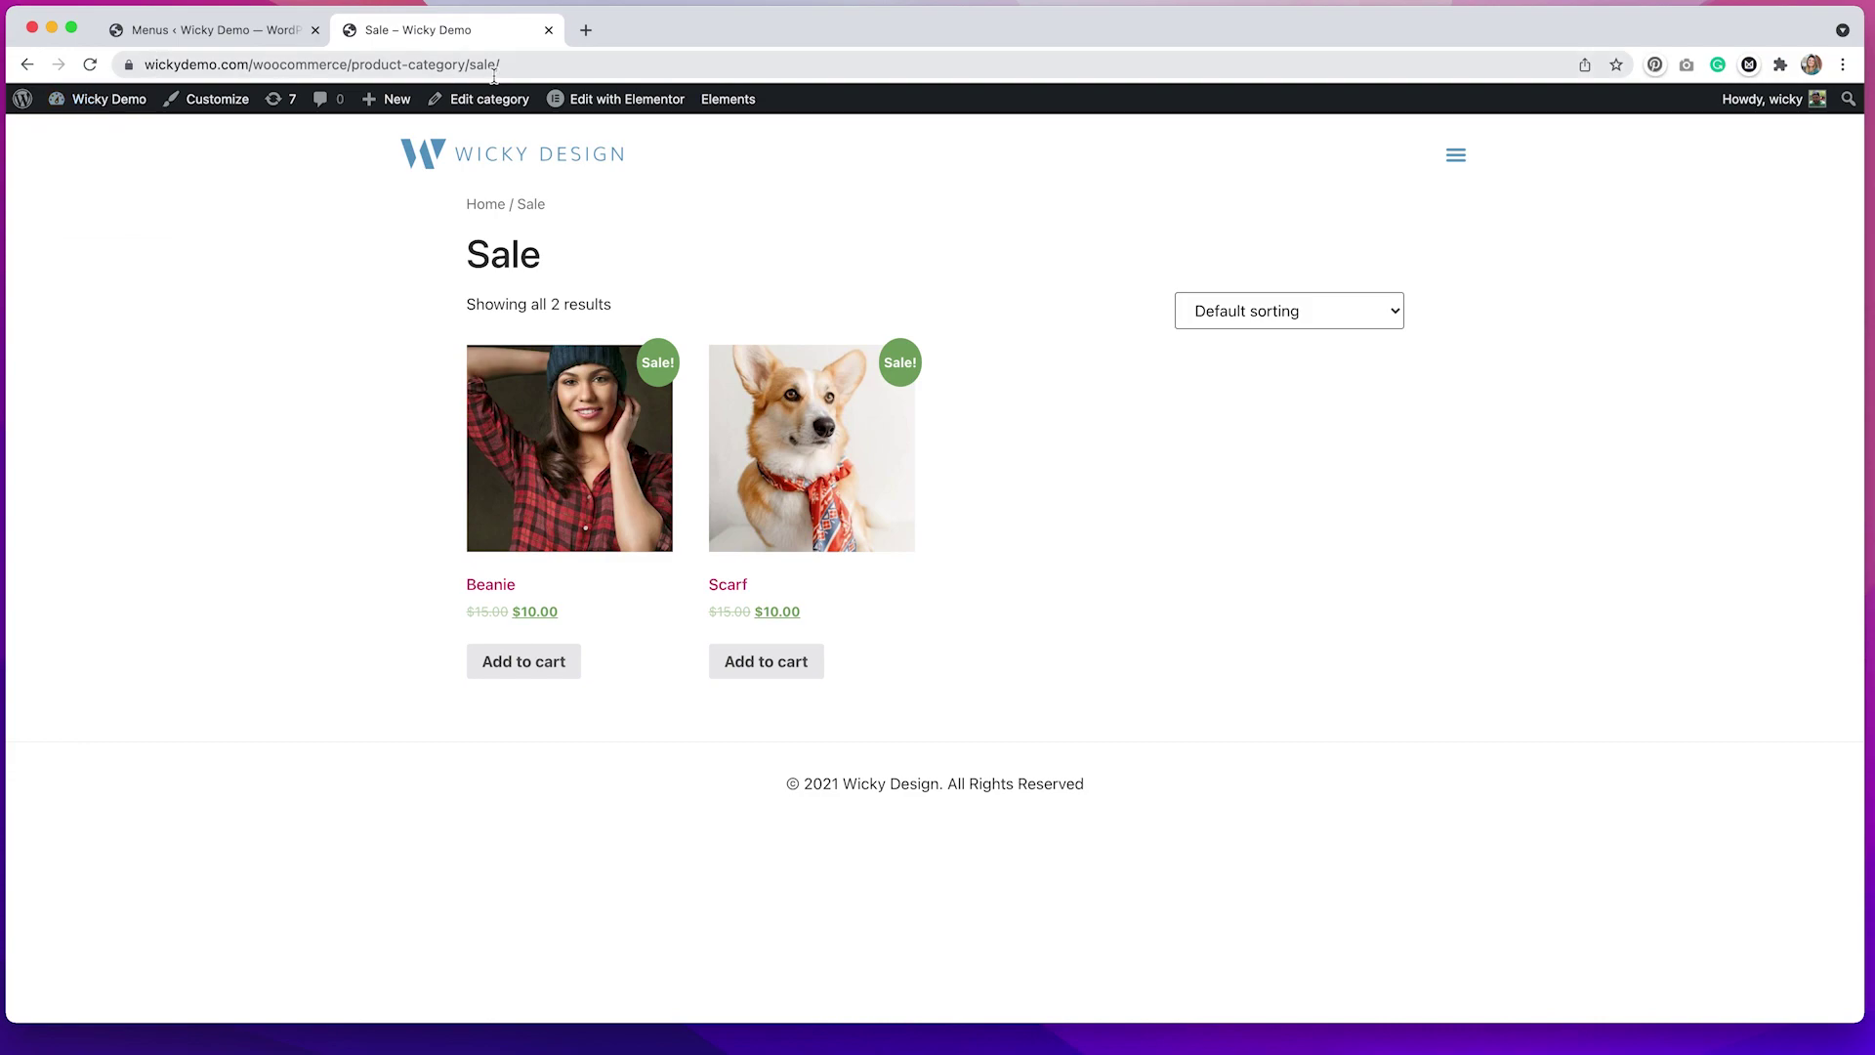
left_click(315, 66)
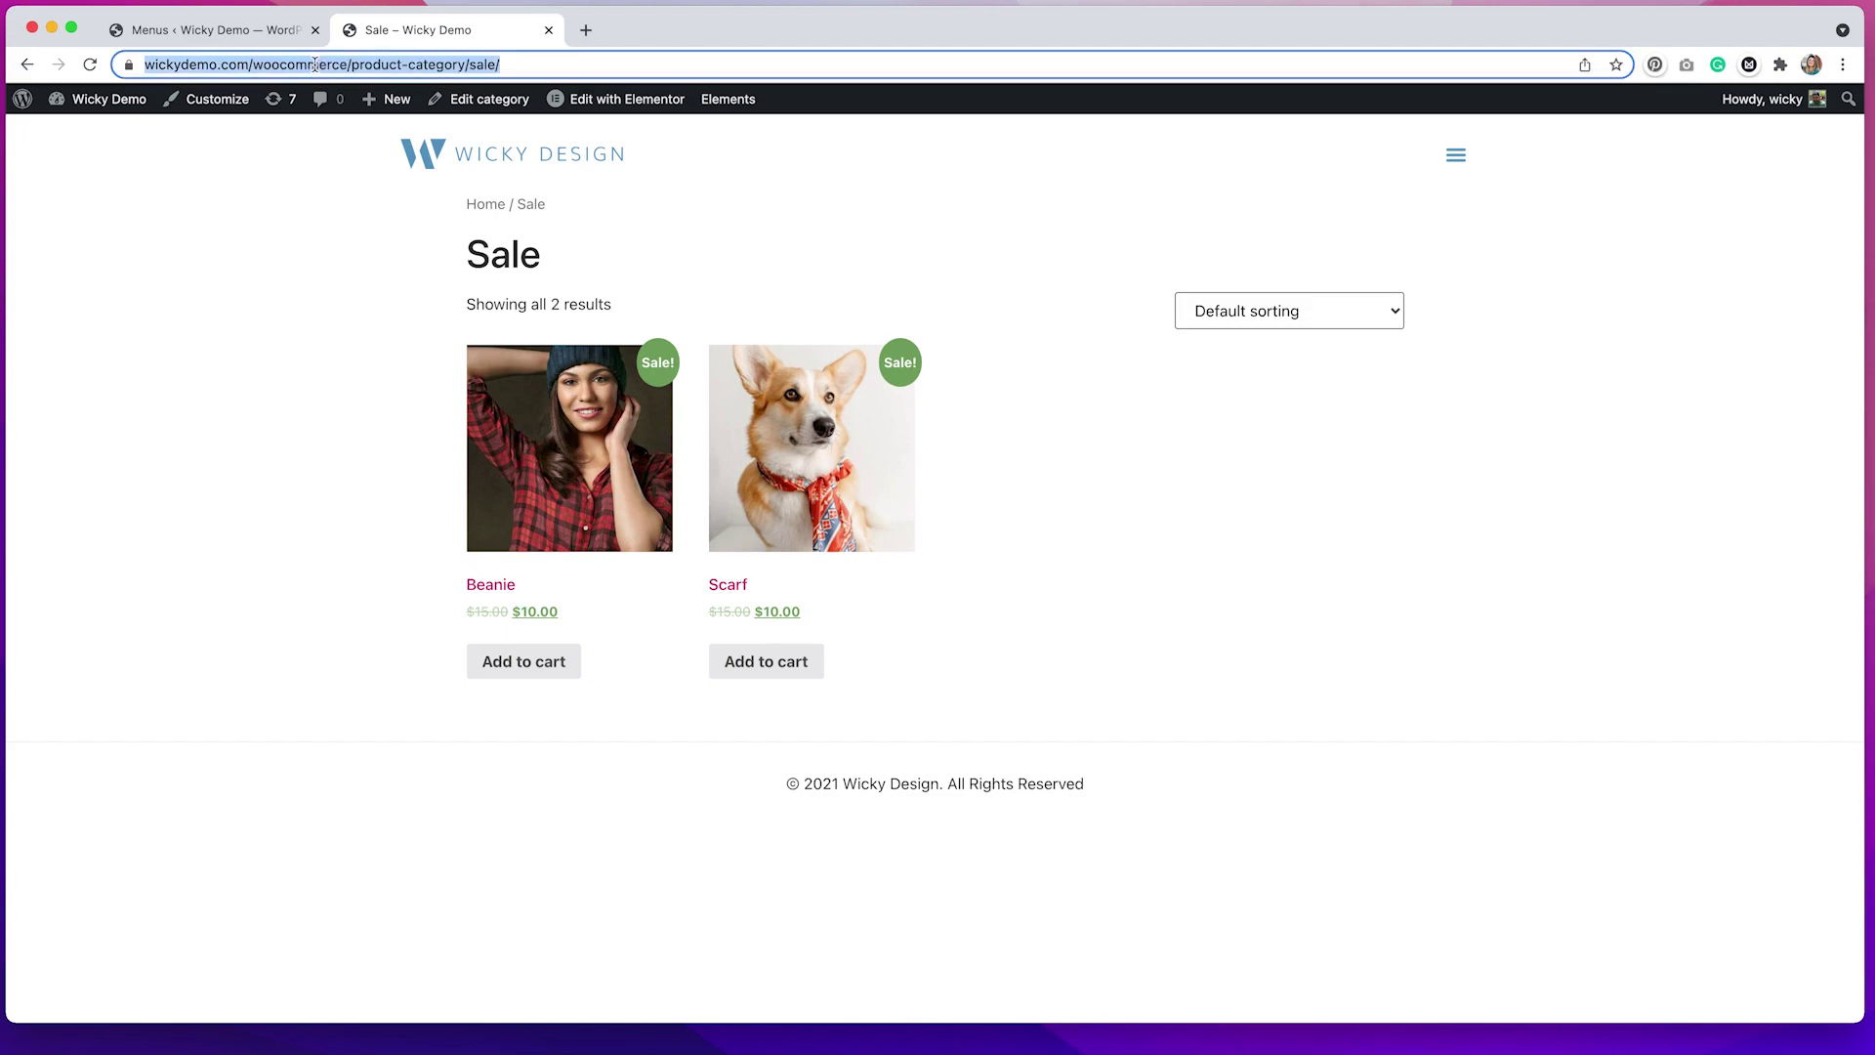
left_click(261, 35)
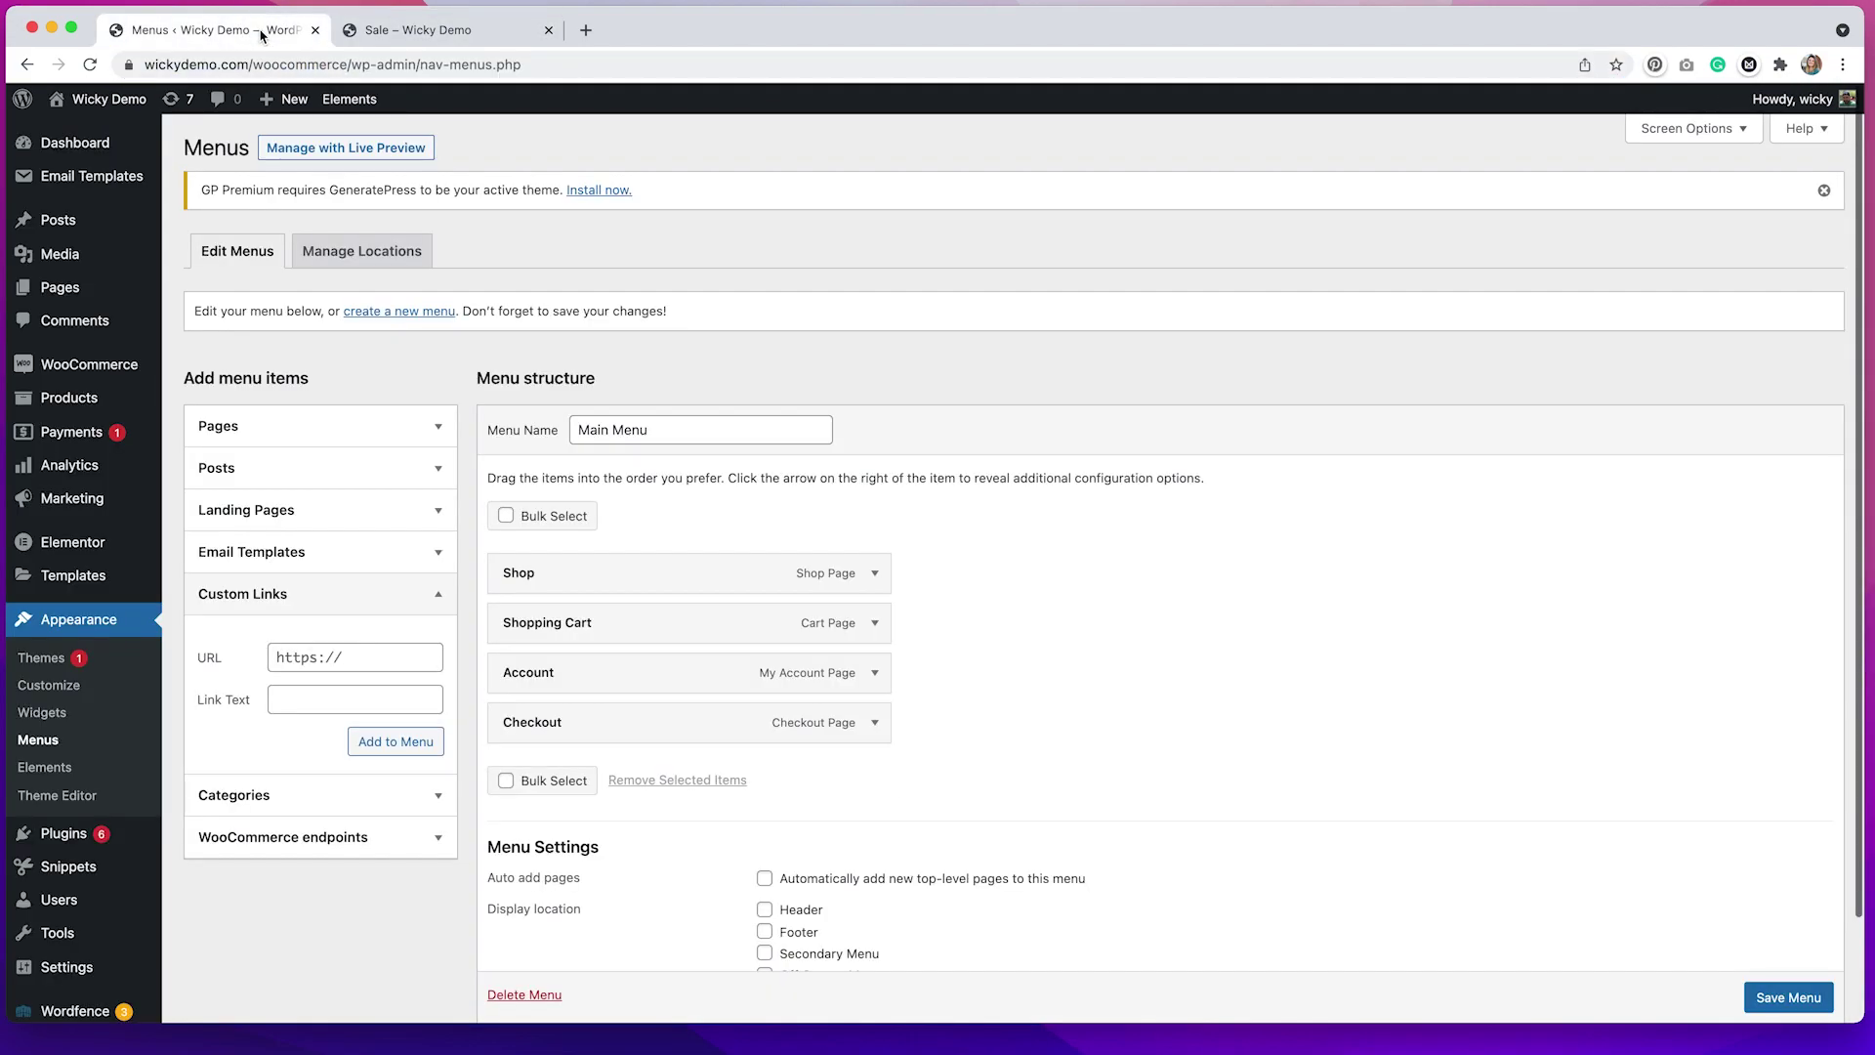
Step: Add a custom link labelled Sale with the copied address to the Main Menu, place it first, and save the menu
left_click(400, 660)
key("super+v")
left_click(384, 707)
type("Sale")
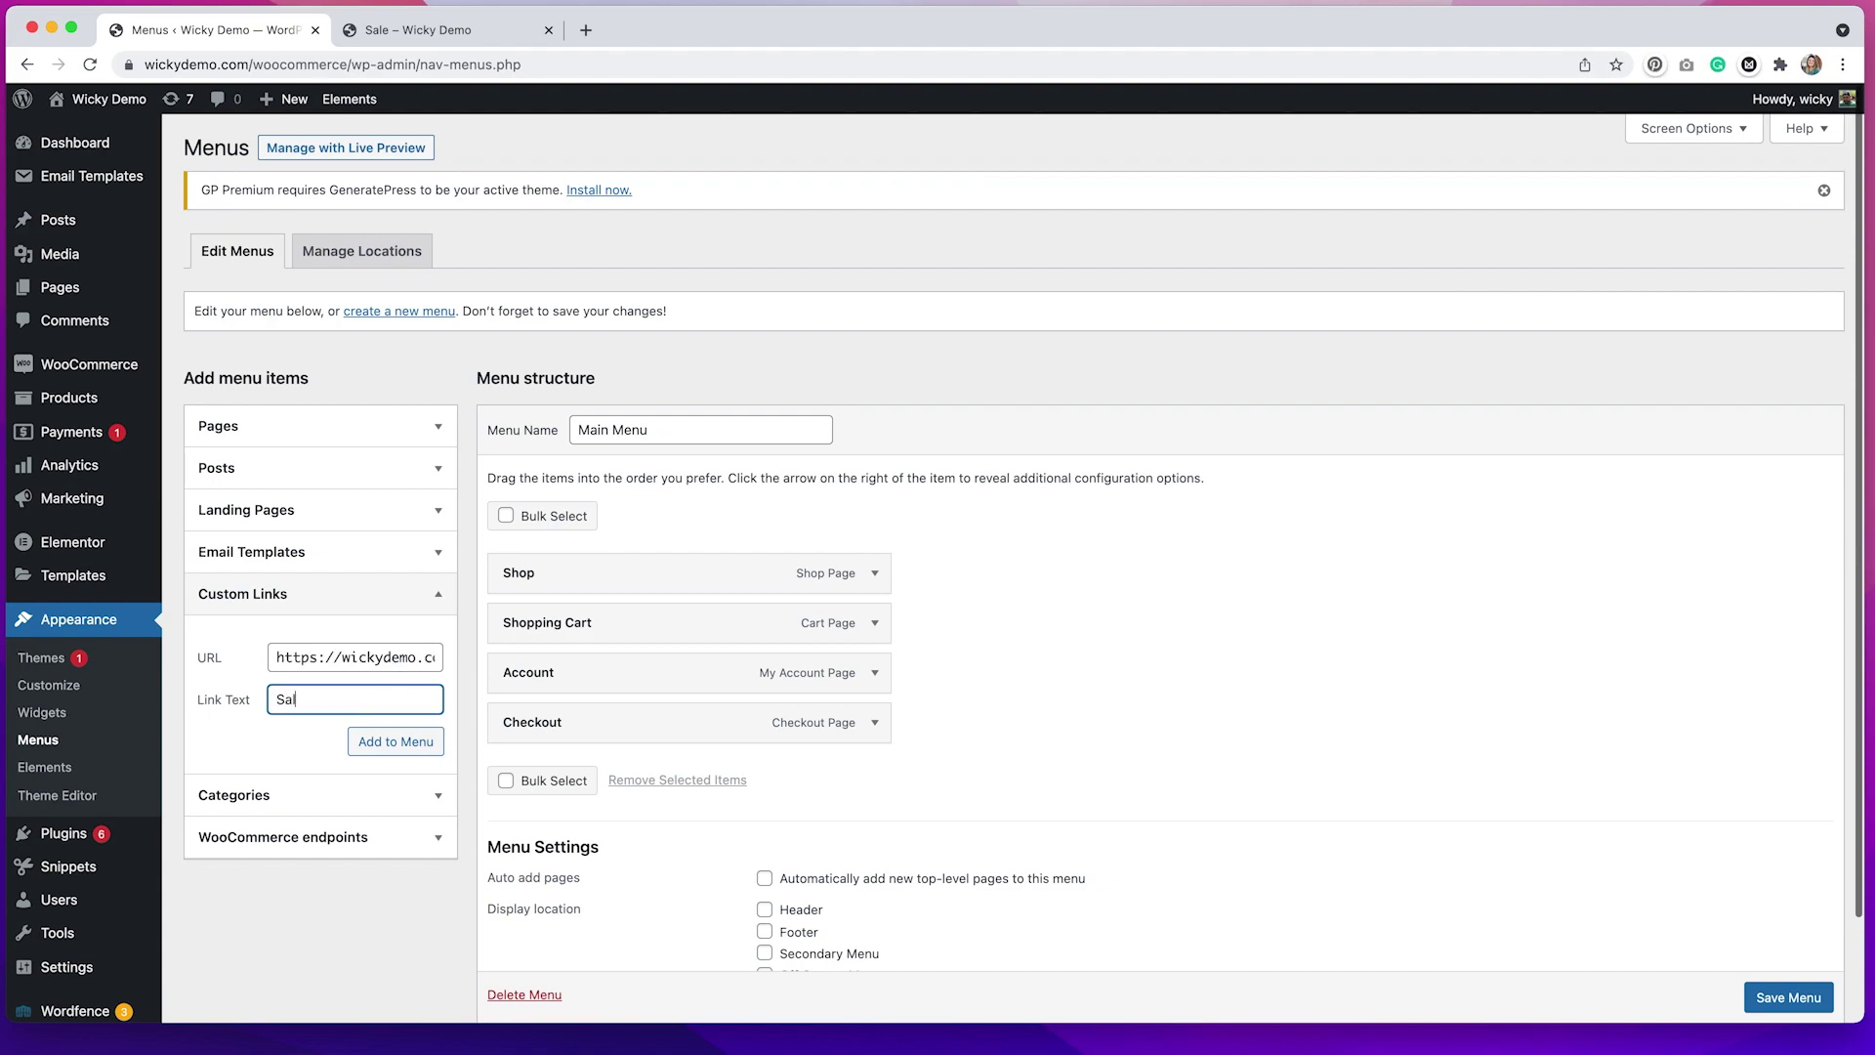
left_click(420, 747)
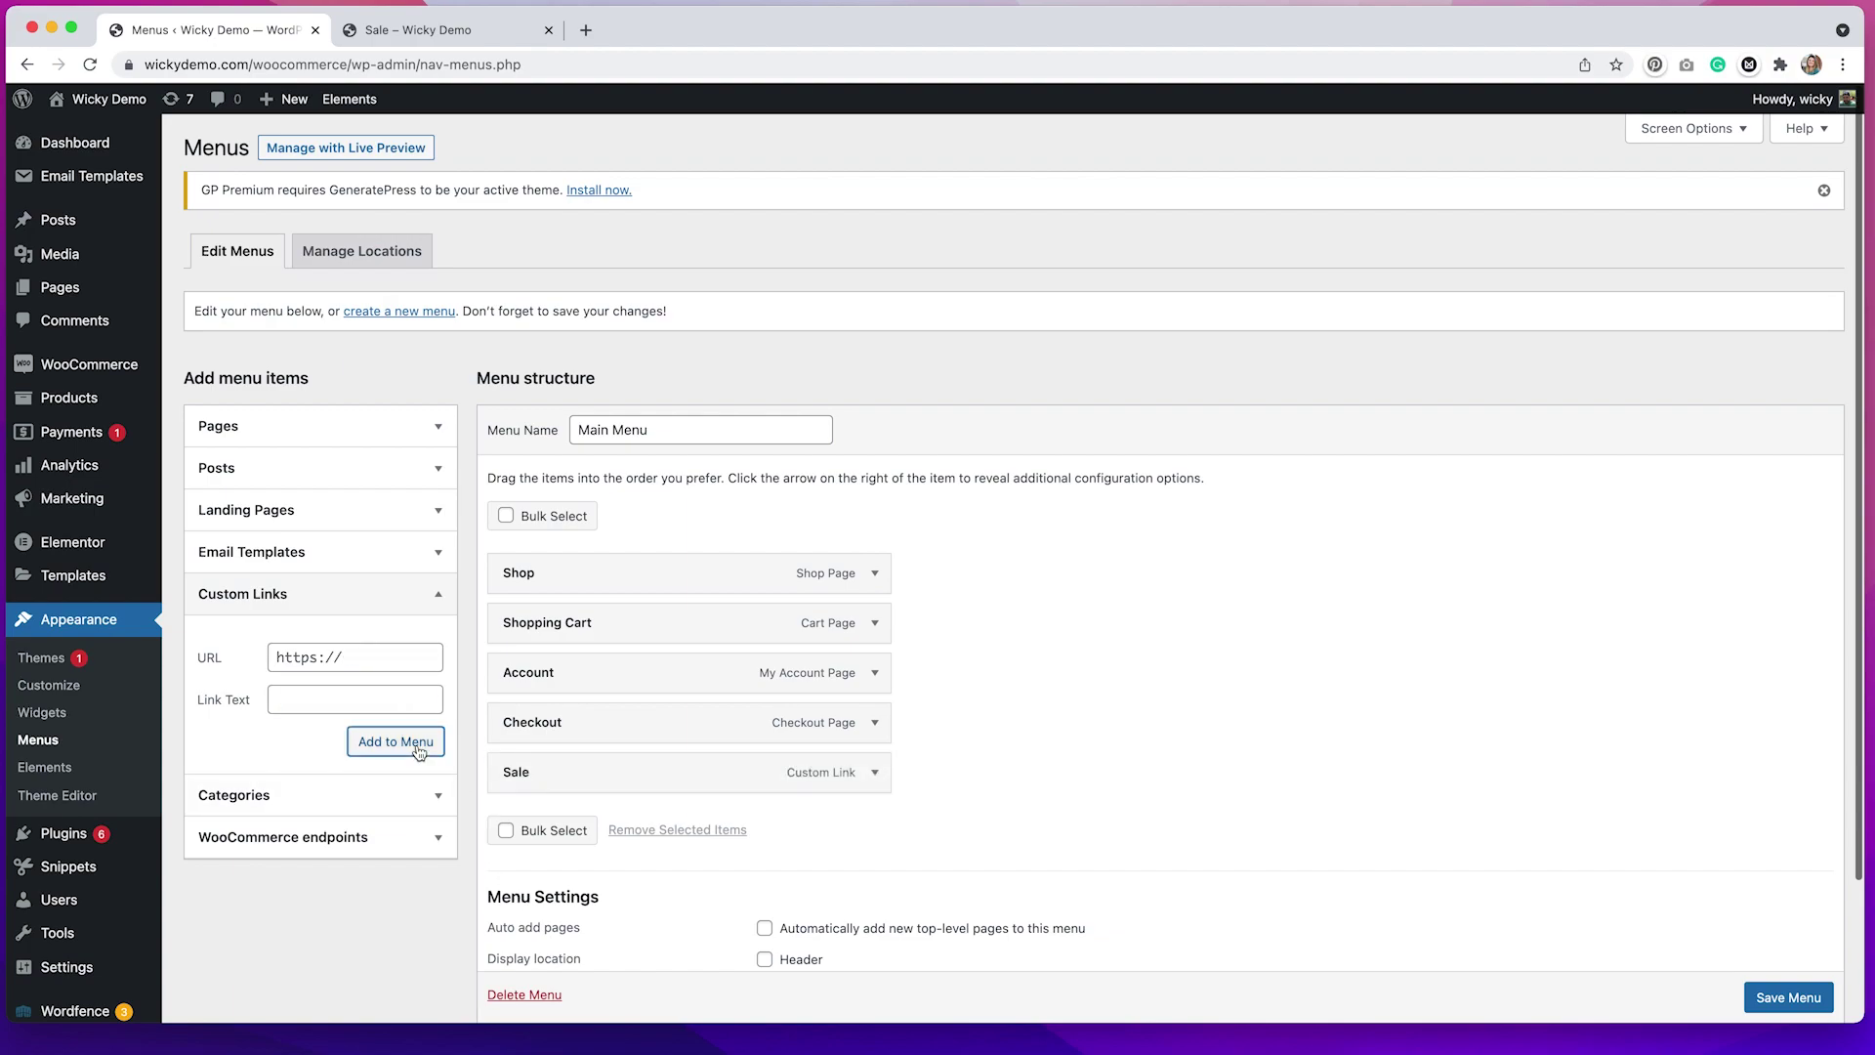
left_click_drag(645, 782, 635, 574)
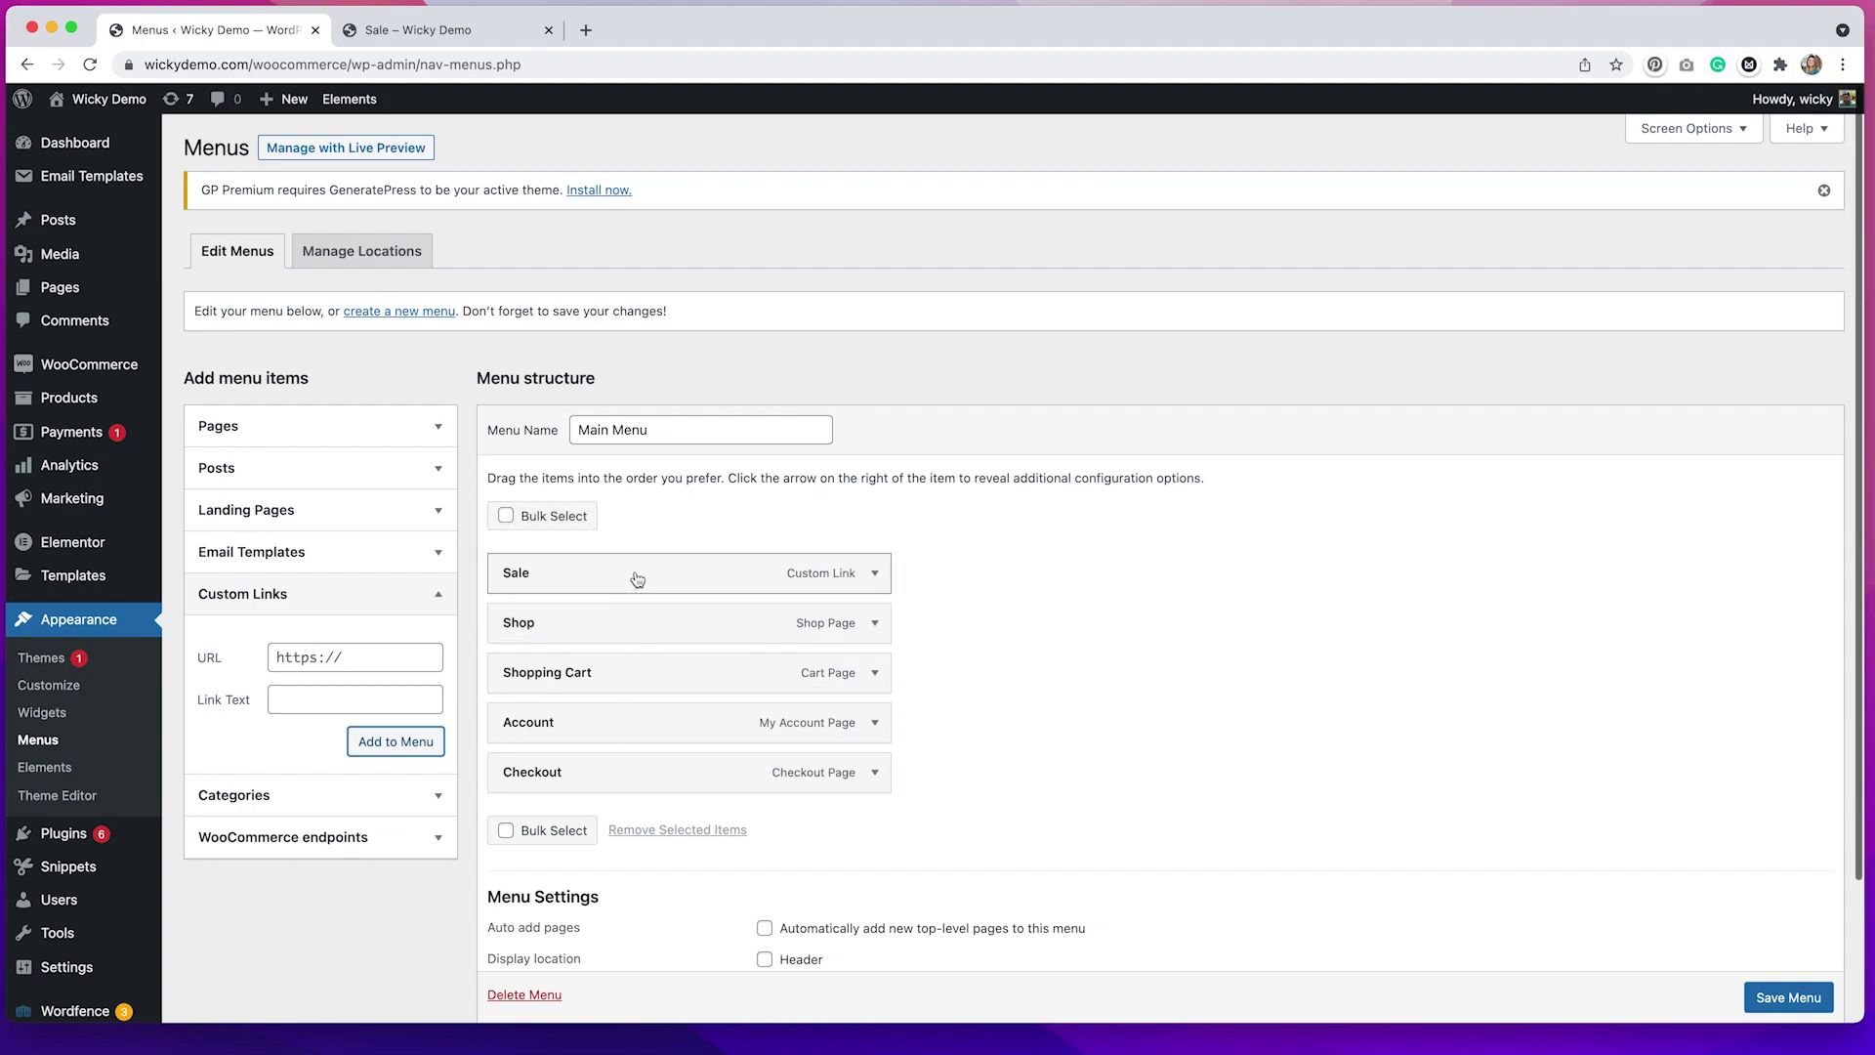
left_click(1779, 999)
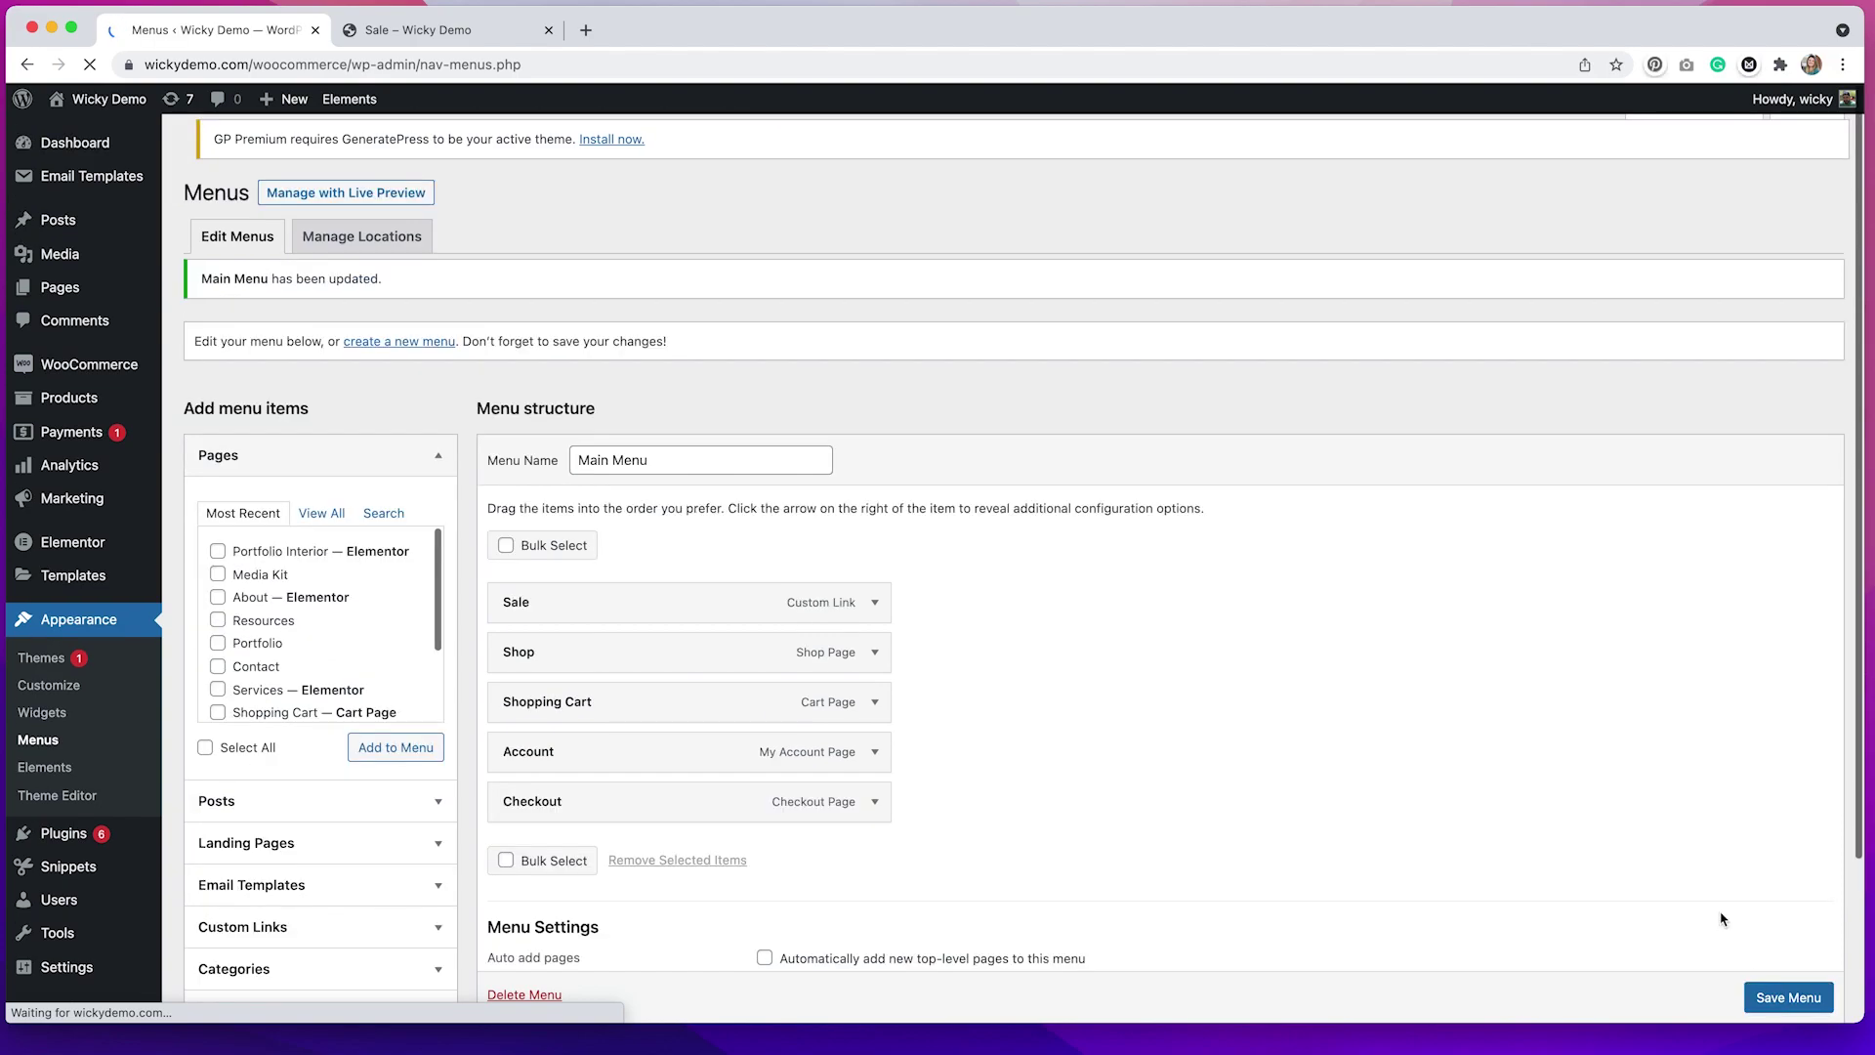
Step: Check the Sale entry in the site's navigation menu and follow it to the Sale category page
key("ctrl+Tab")
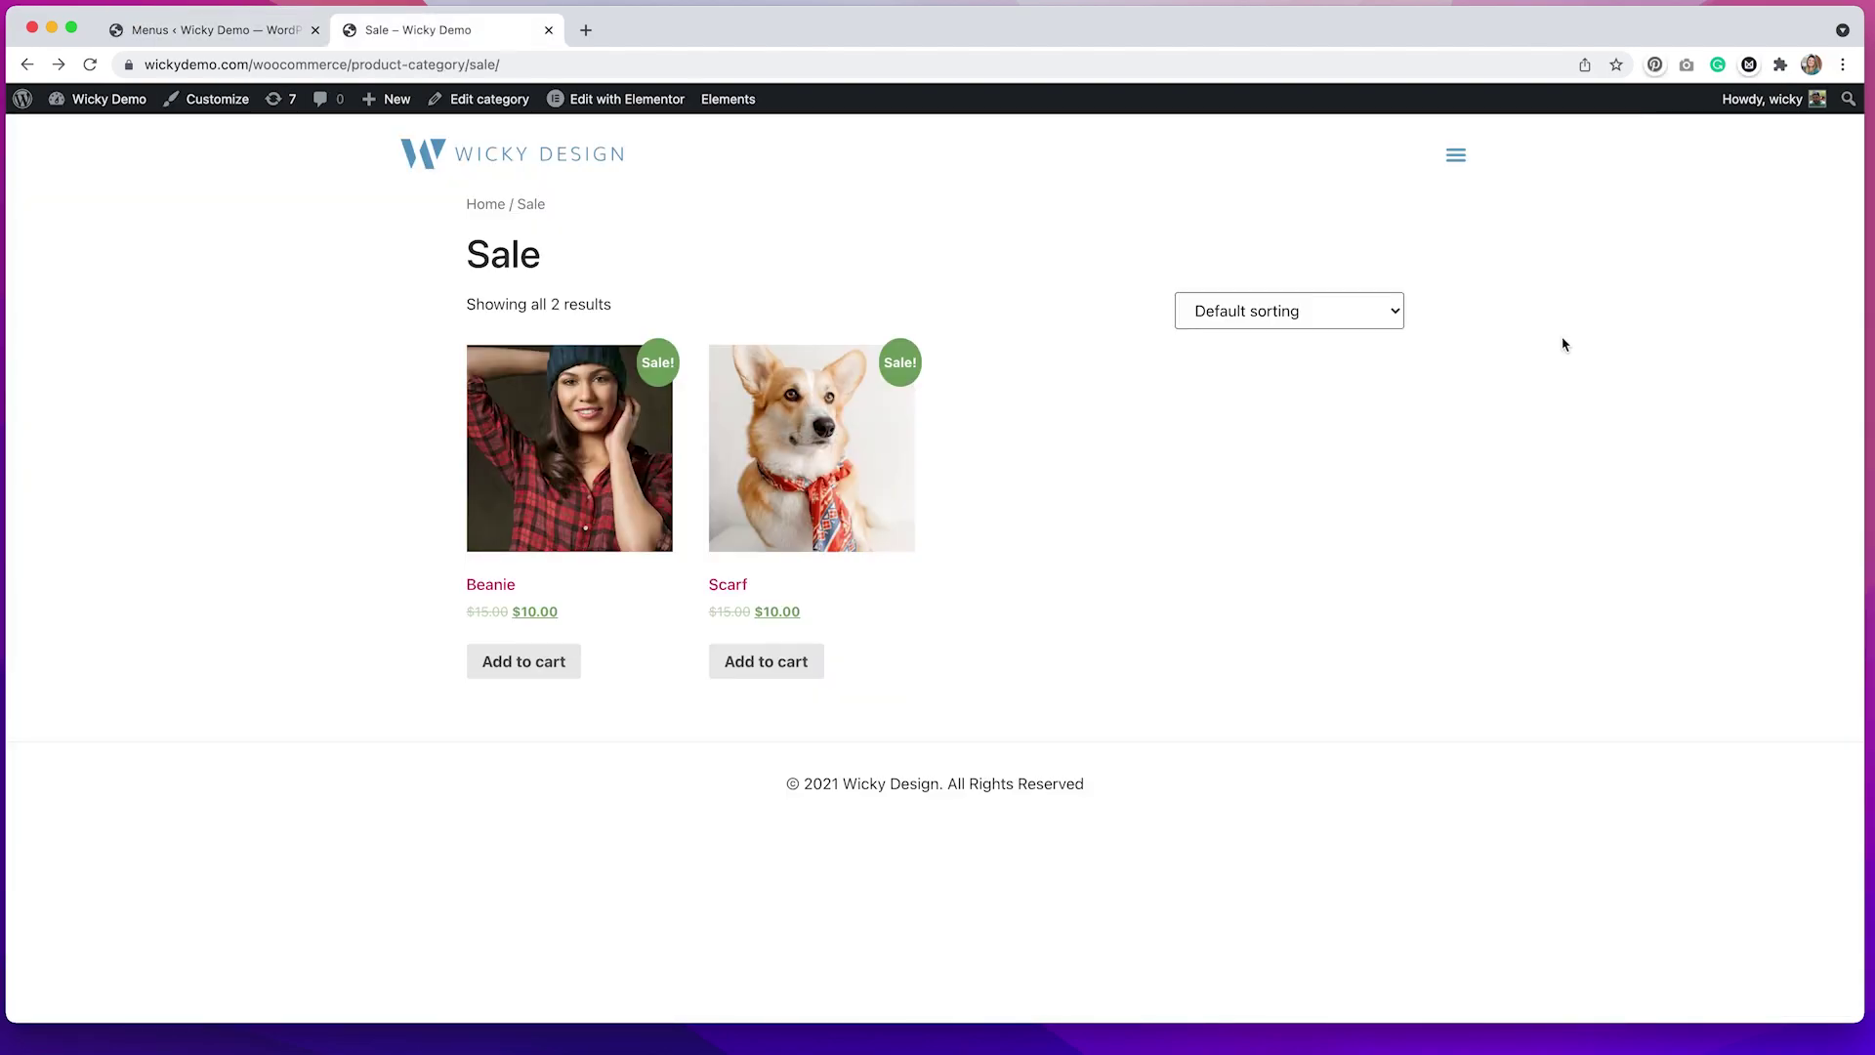
left_click(1459, 160)
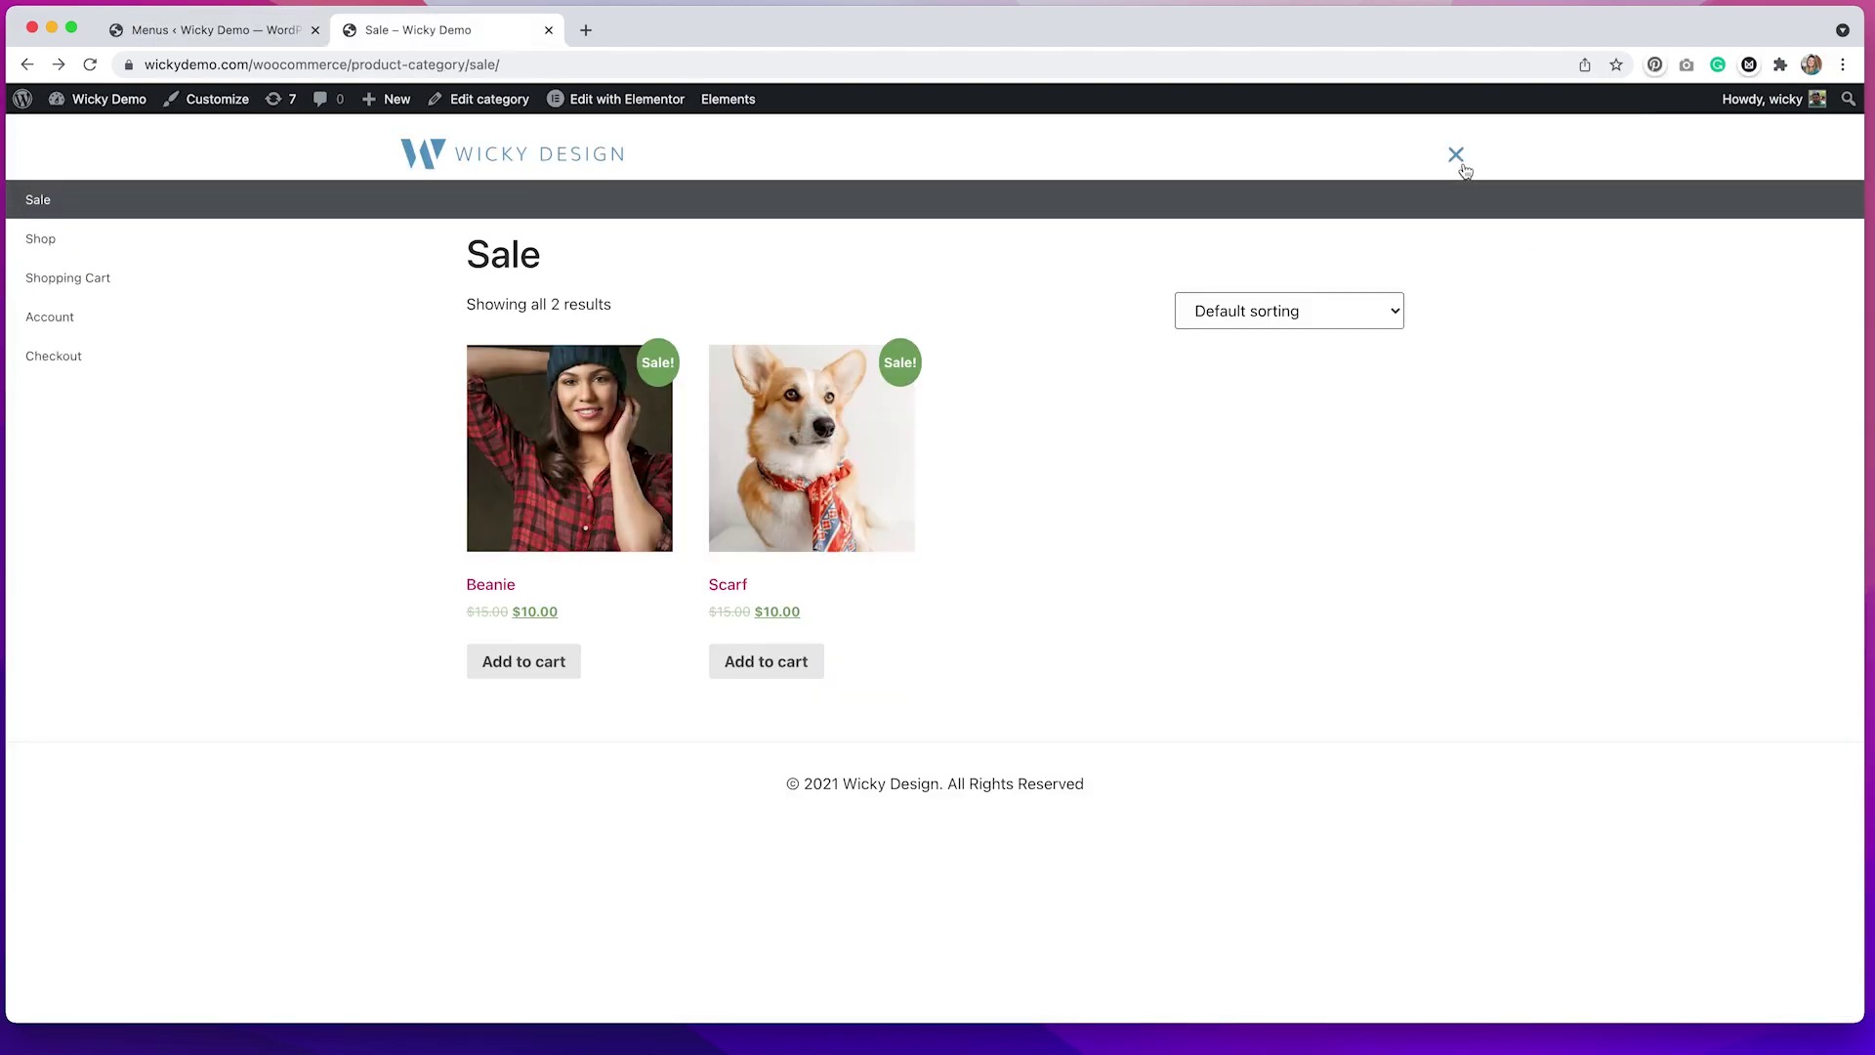
left_click(395, 219)
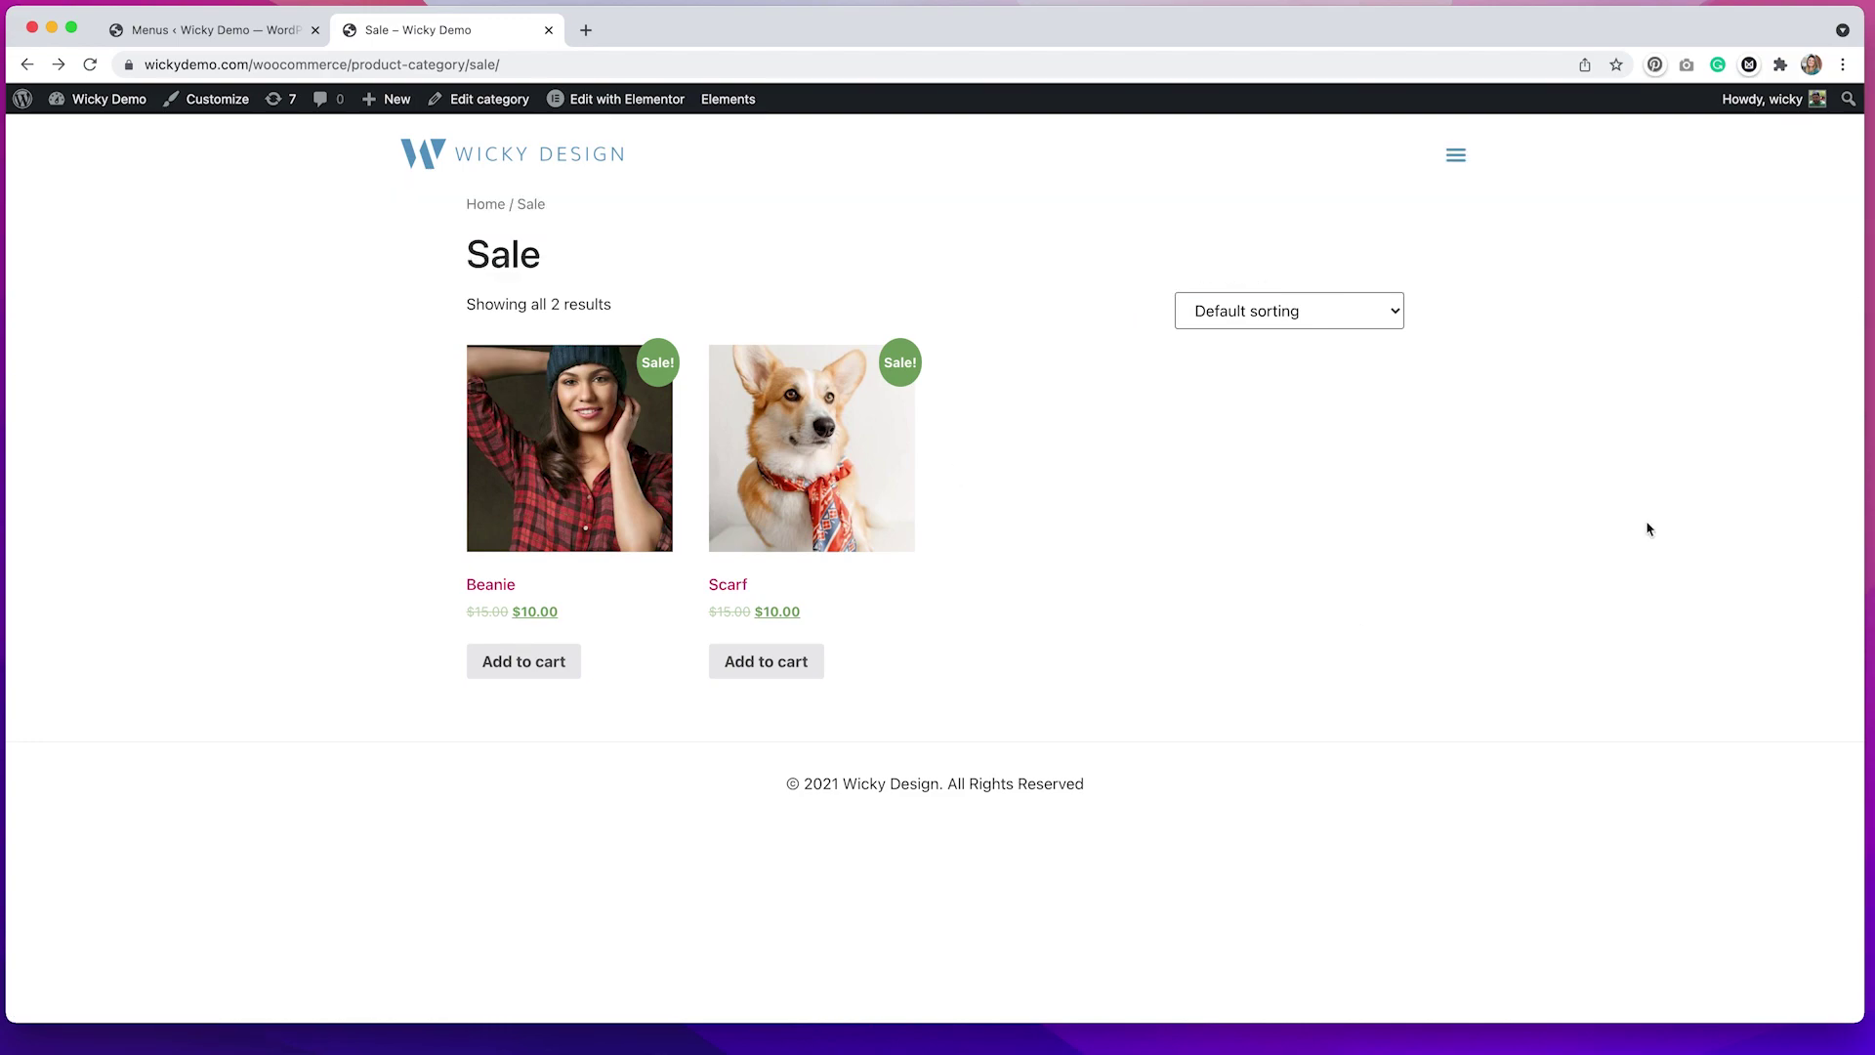